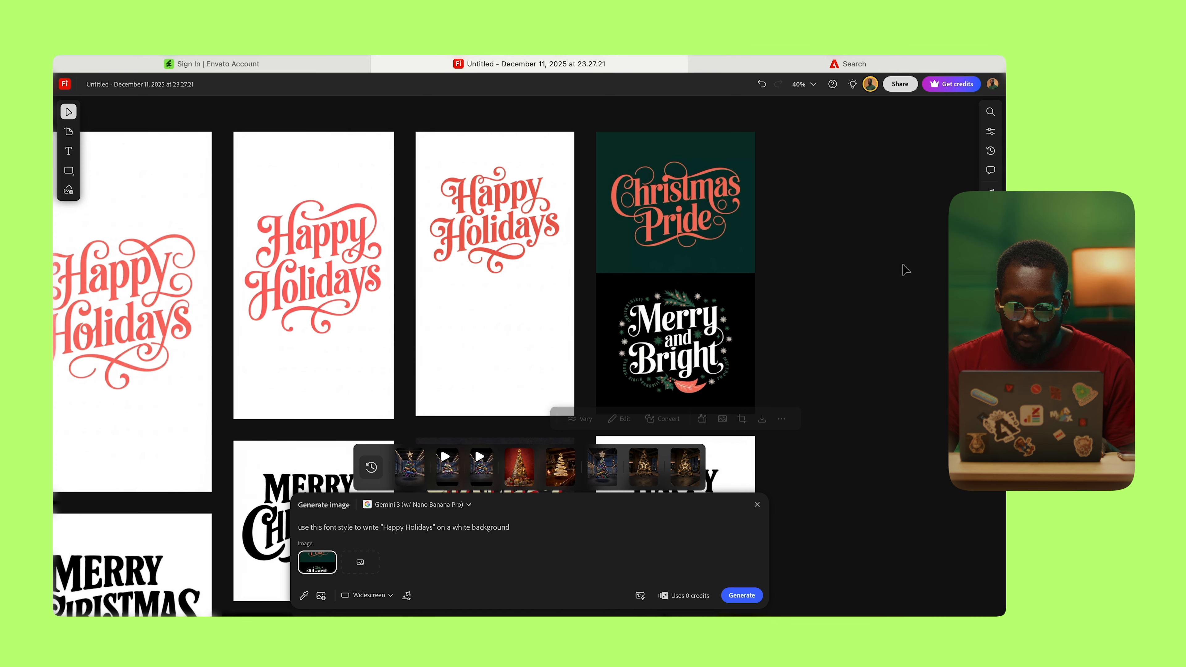
Step: Select the middle Merry Christmas board and load its prompt and reference into Generate image
{"action": "scroll", "coordinate": [905, 270], "scroll_direction": "right", "scroll_amount": 1}
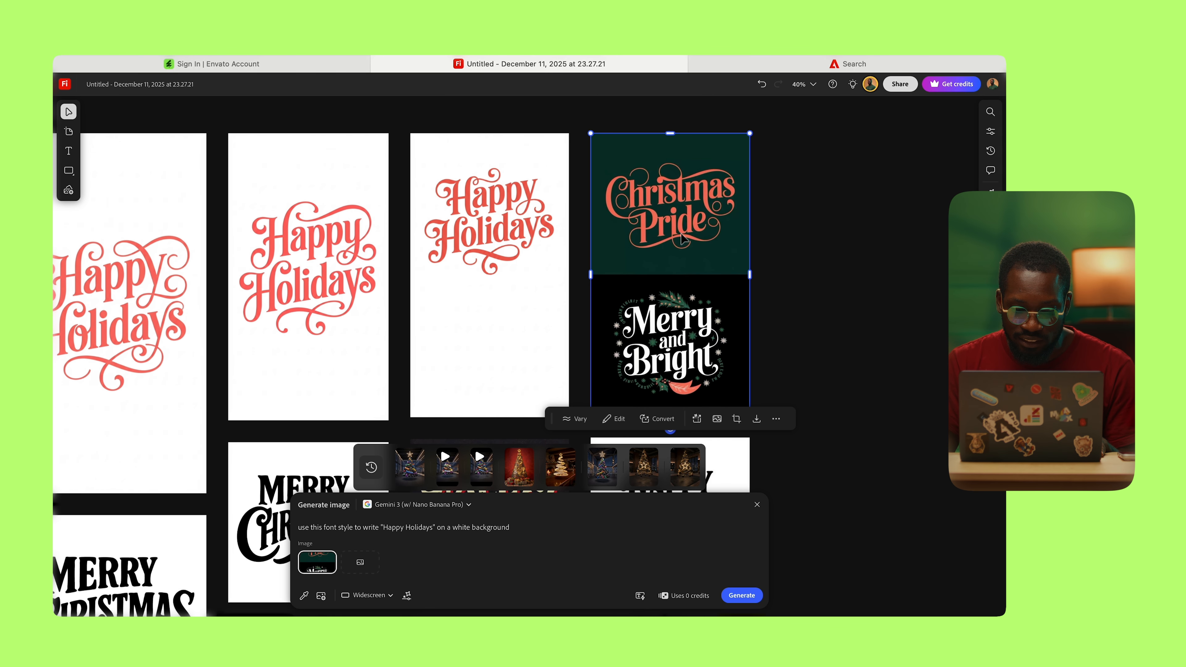
{"action": "scroll", "coordinate": [384, 300], "scroll_direction": "down", "scroll_amount": 1}
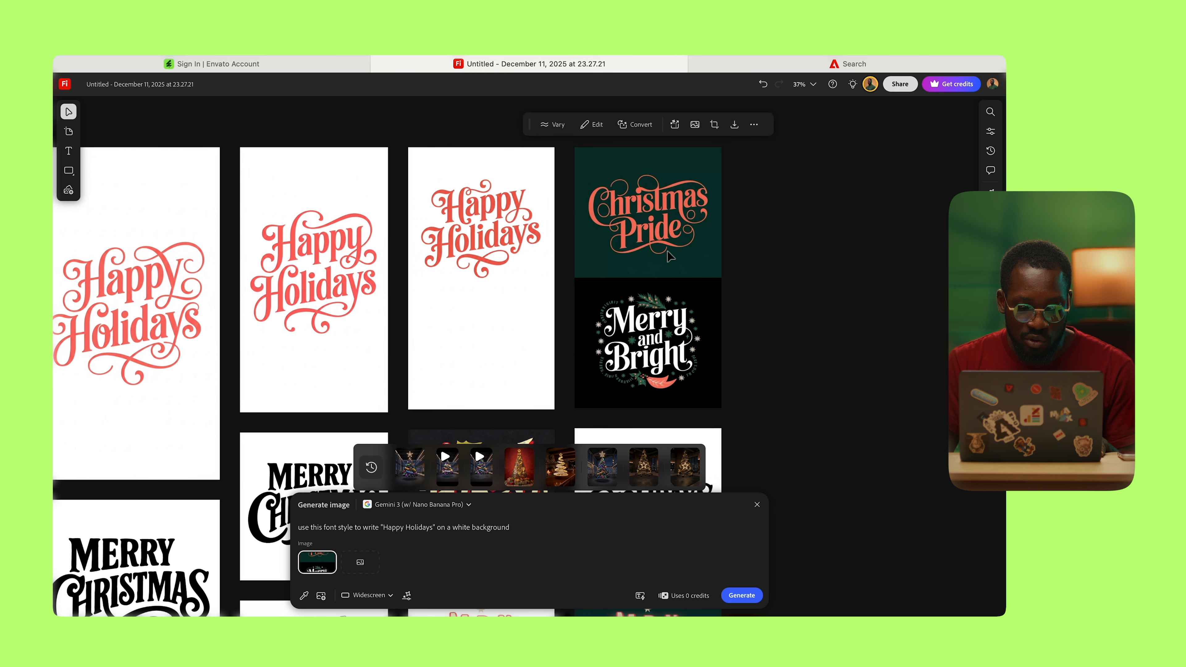
{"action": "scroll", "coordinate": [285, 289], "scroll_direction": "left", "scroll_amount": 3}
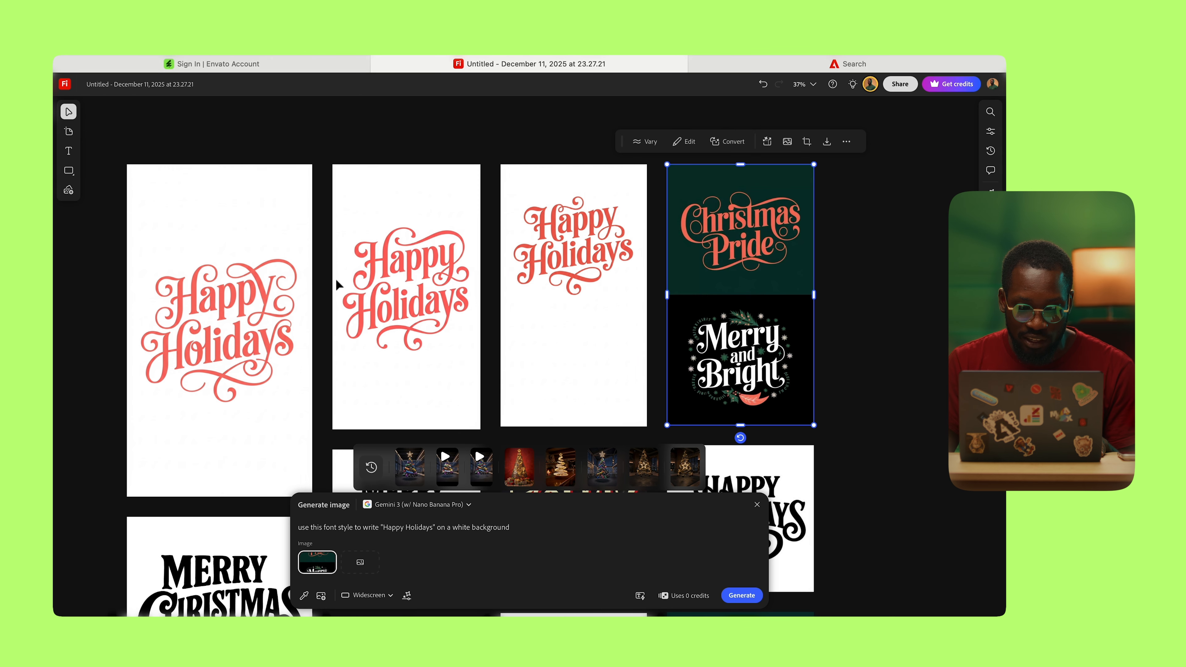
{"action": "left_click", "coordinate": [218, 203]}
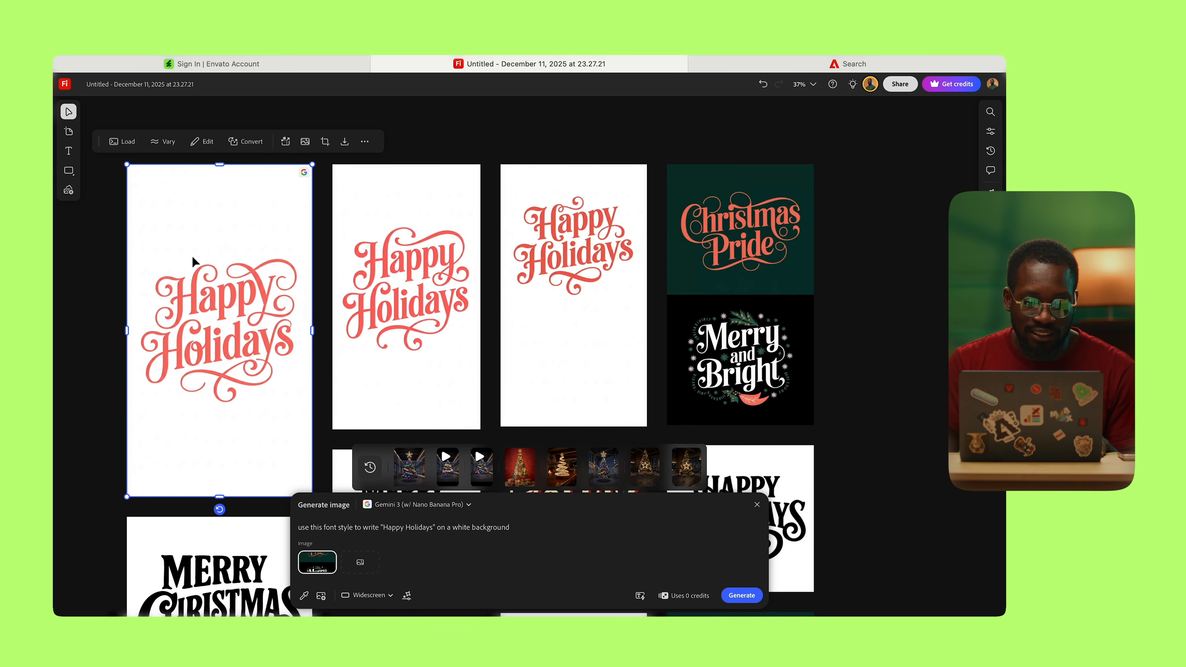
{"action": "scroll", "coordinate": [191, 255], "scroll_direction": "down", "scroll_amount": 5}
{"action": "left_click", "coordinate": [232, 414]}
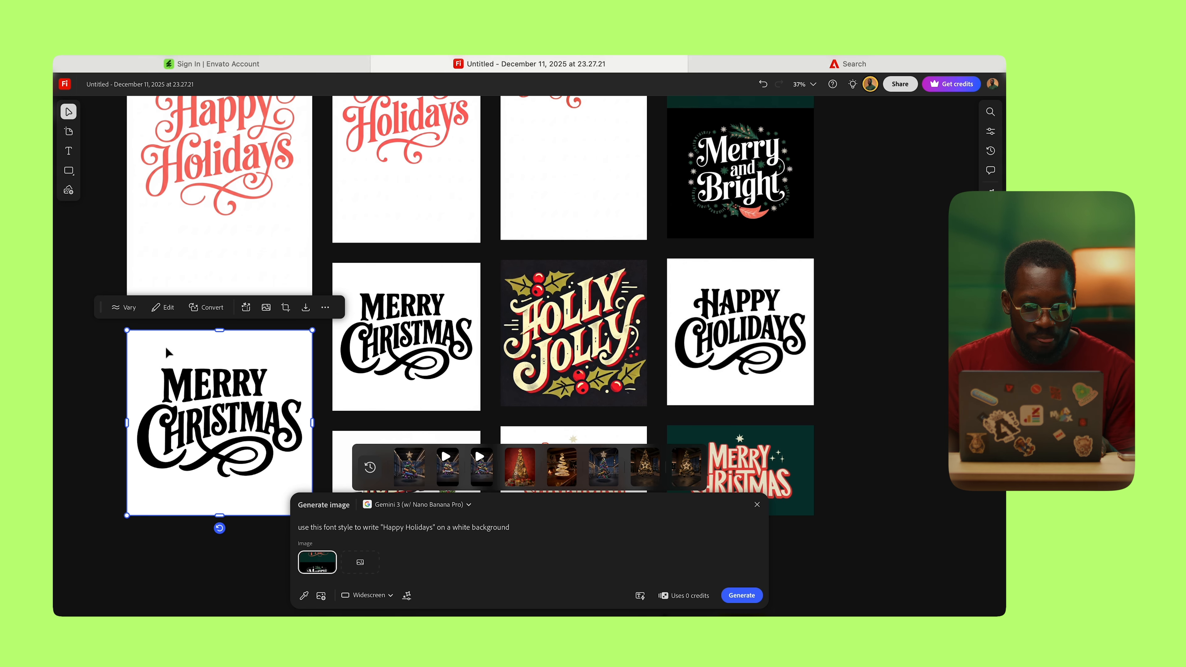
{"action": "left_click", "coordinate": [379, 319]}
{"action": "scroll", "coordinate": [377, 333], "scroll_direction": "down", "scroll_amount": 1}
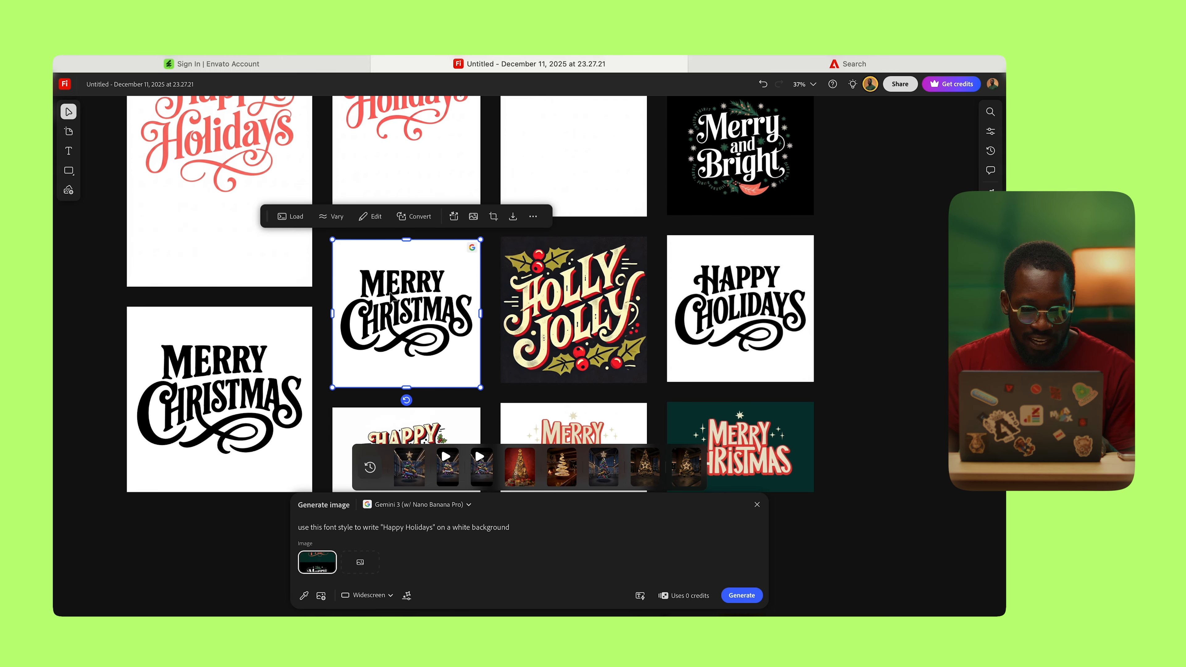
{"action": "left_click", "coordinate": [299, 227]}
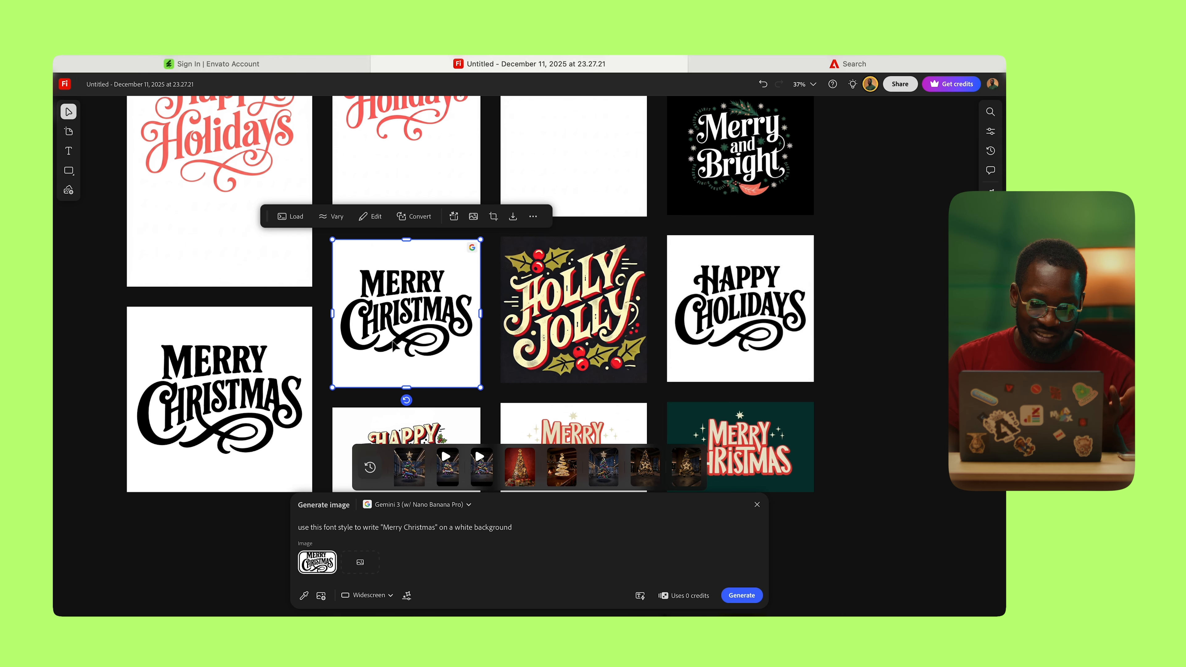
{"action": "scroll", "coordinate": [379, 297], "scroll_direction": "up", "scroll_amount": 5}
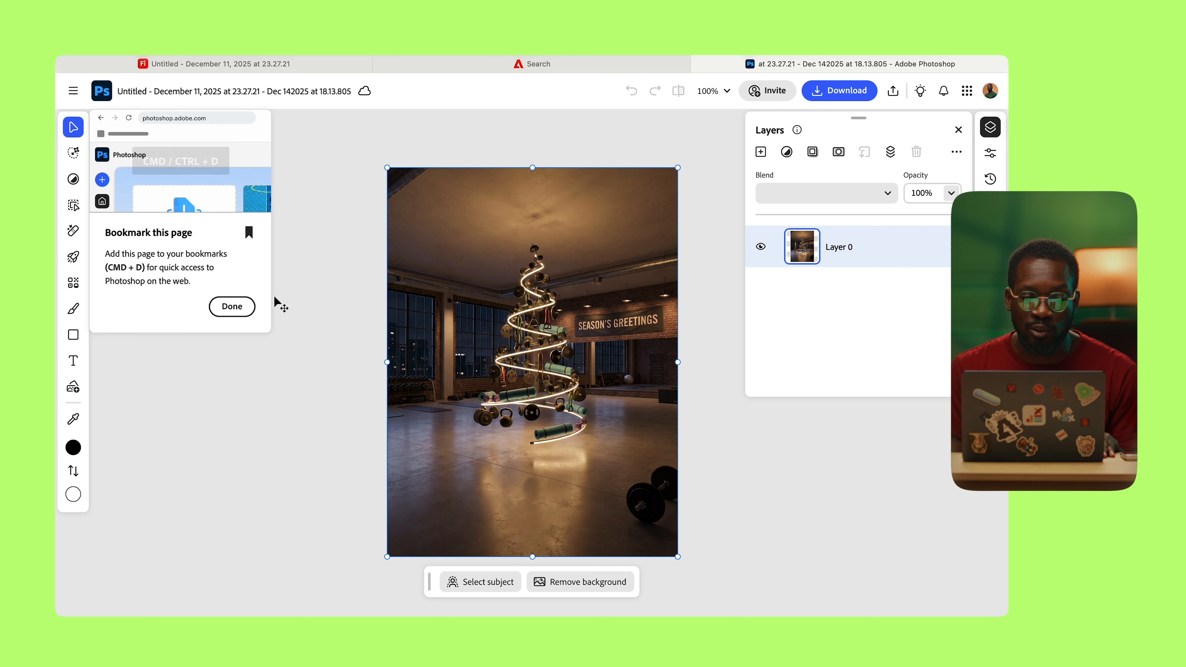
Step: Shift the gym image down and marquee-select the empty strip left at the top
{"action": "left_click", "coordinate": [242, 304]}
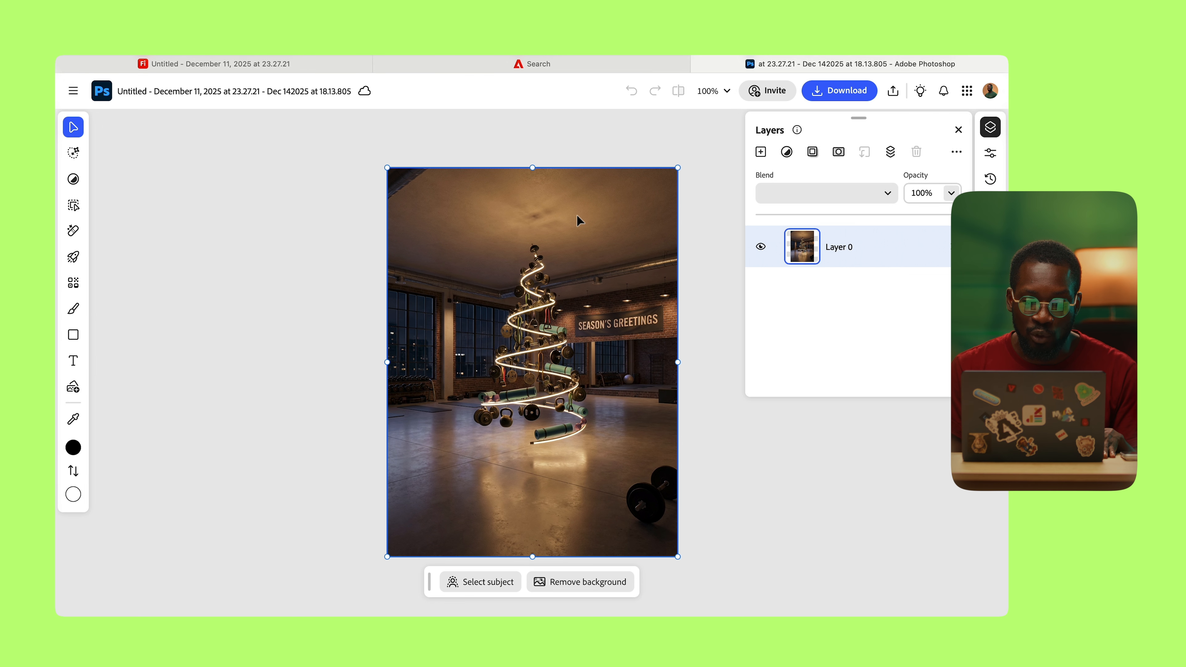
{"action": "left_click_drag", "start_coordinate": [572, 214], "coordinate": [570, 263]}
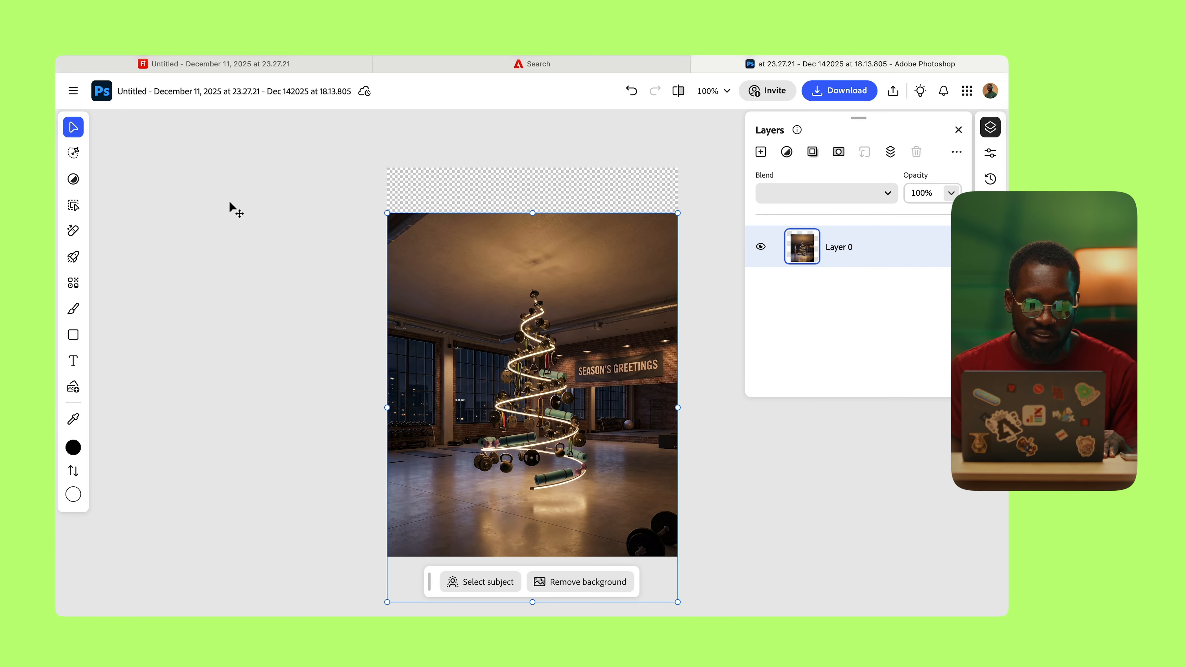
{"action": "key", "text": "m"}
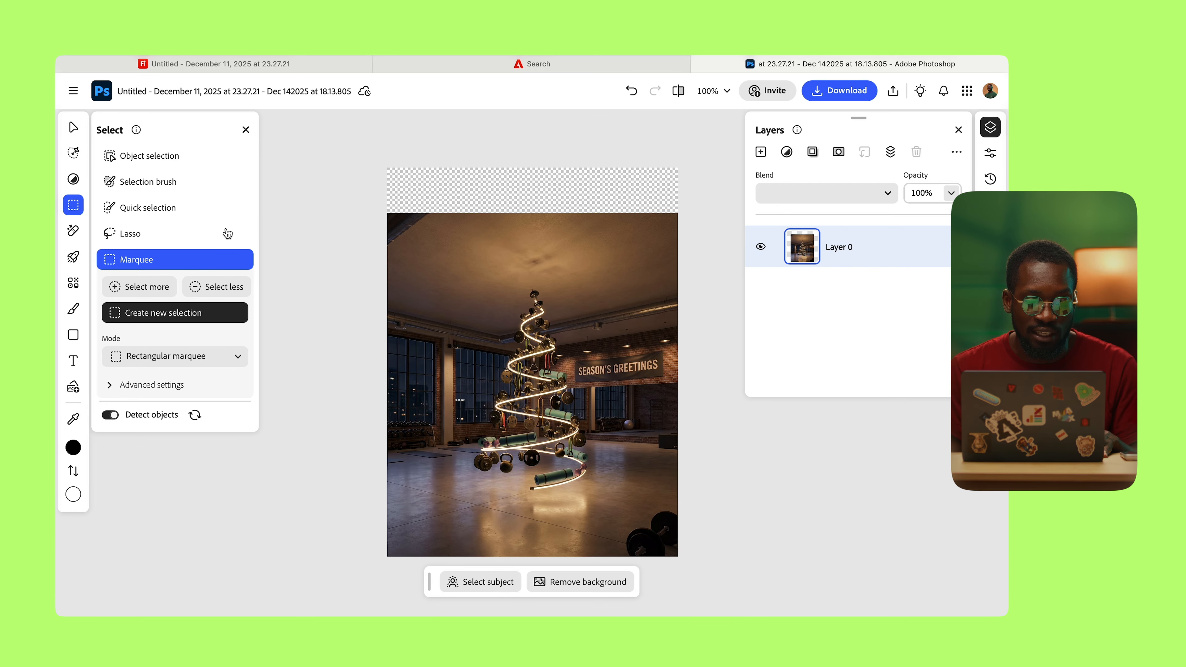
{"action": "left_click_drag", "start_coordinate": [387, 167], "coordinate": [740, 267]}
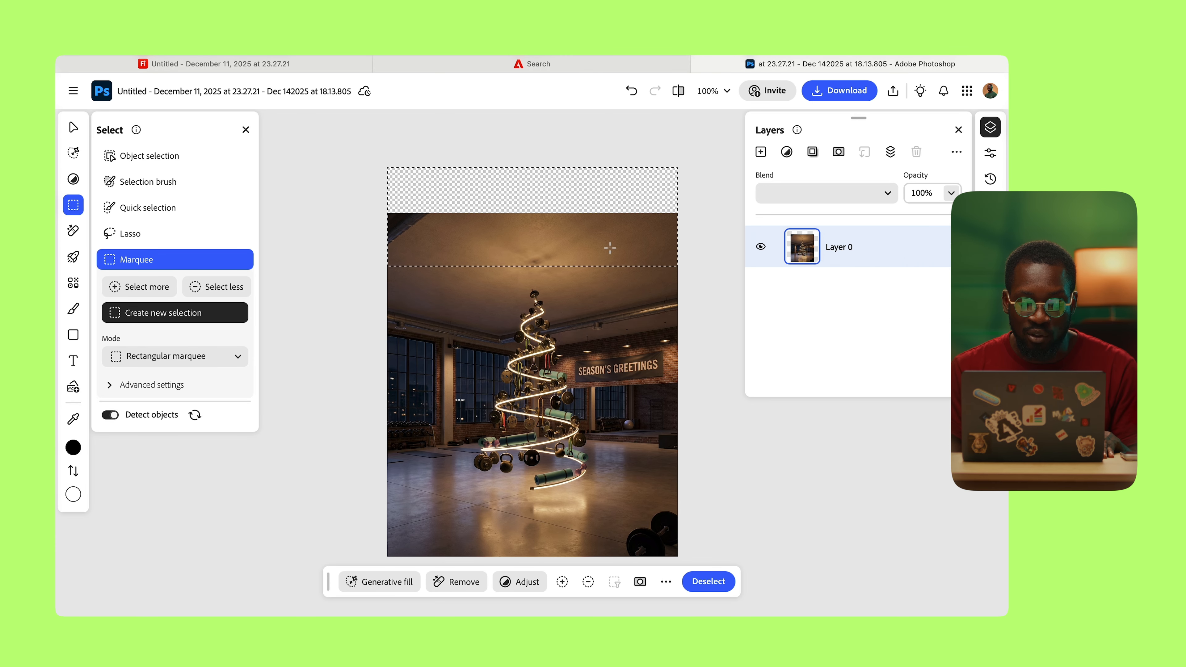
Step: Generative-fill the strip with no prompt and keep variation 3 of 3
{"action": "left_click", "coordinate": [398, 582]}
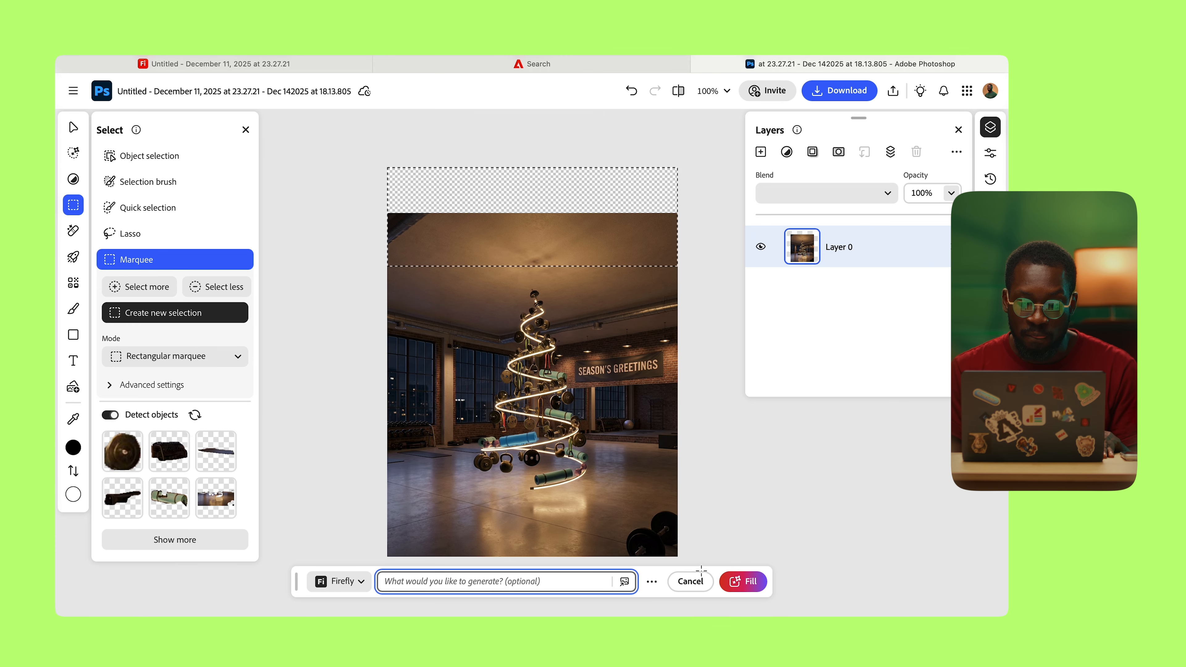
{"action": "left_click", "coordinate": [757, 581]}
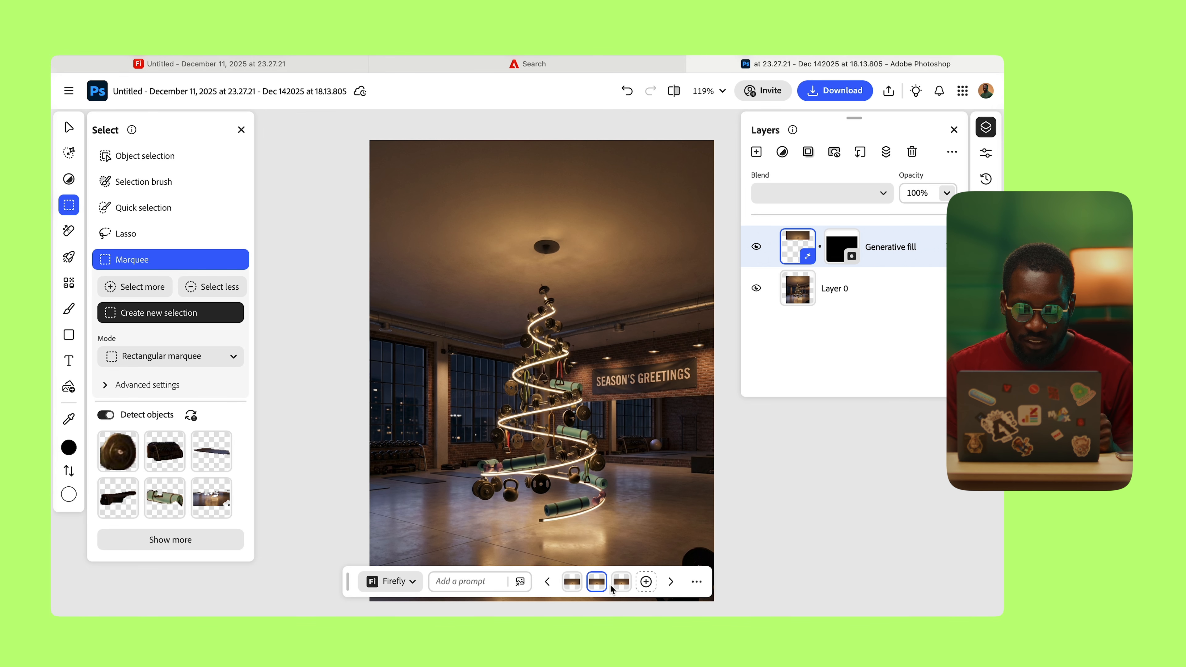
{"action": "left_click", "coordinate": [621, 587]}
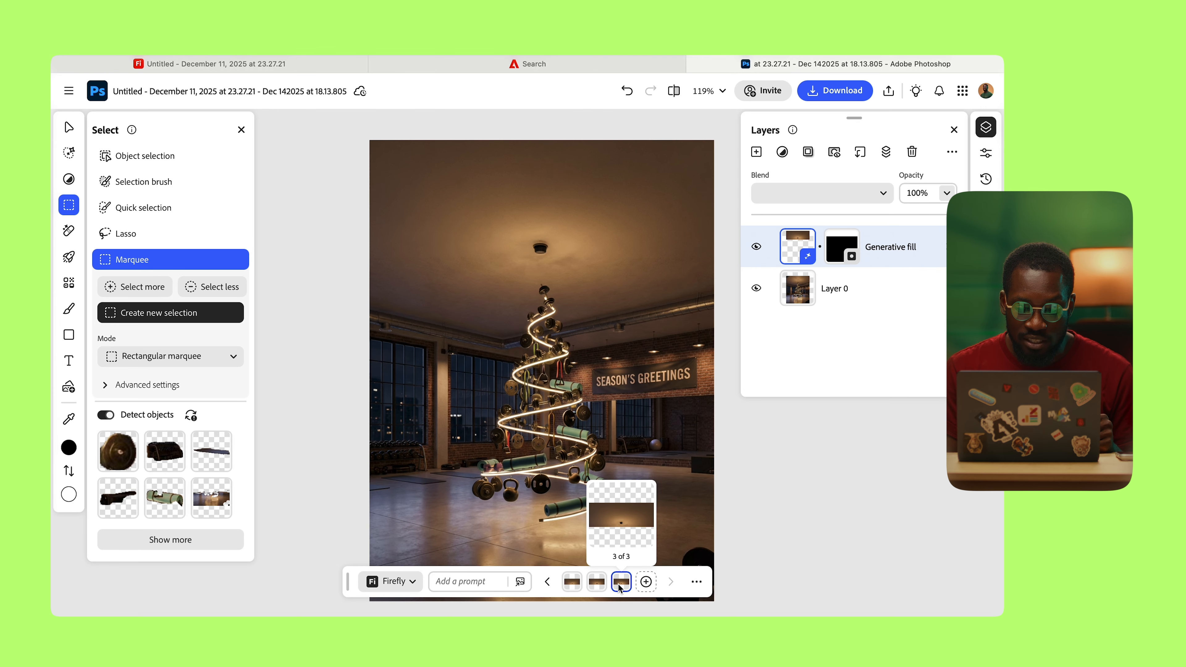
{"action": "scroll", "coordinate": [615, 300], "scroll_direction": "down", "scroll_amount": 1}
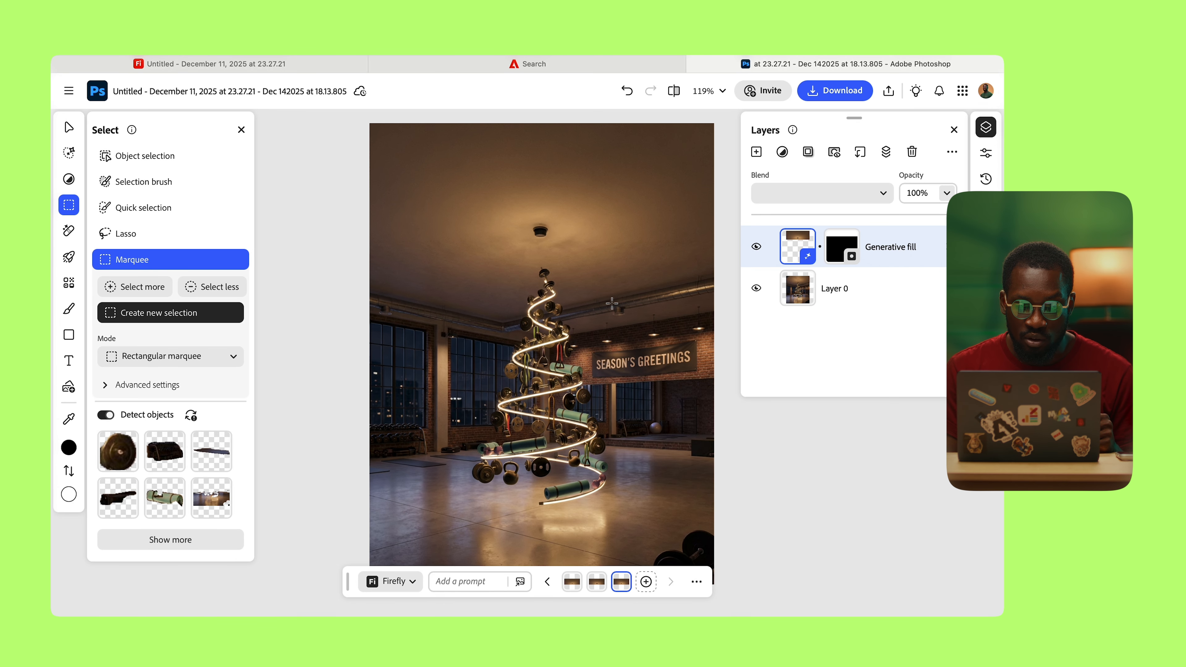
{"action": "scroll", "coordinate": [607, 303], "scroll_direction": "down", "scroll_amount": 1}
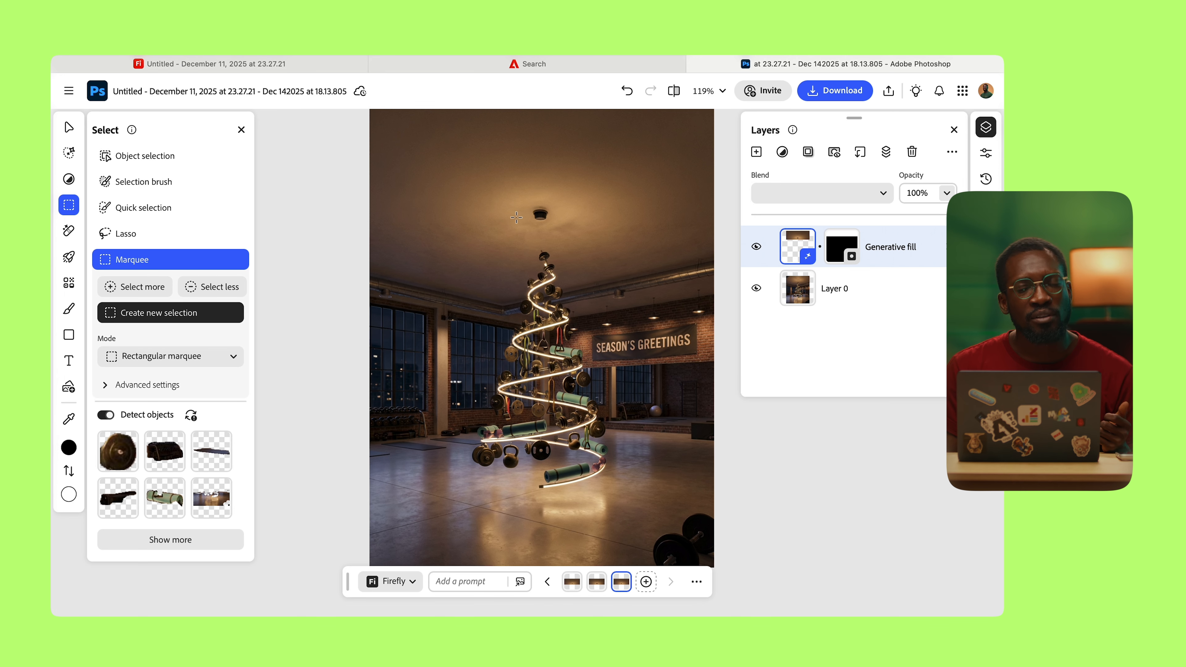
Step: Lasso the ceiling lamp above the spiral tree and remove it onto Layer 1
{"action": "left_click", "coordinate": [126, 233]}
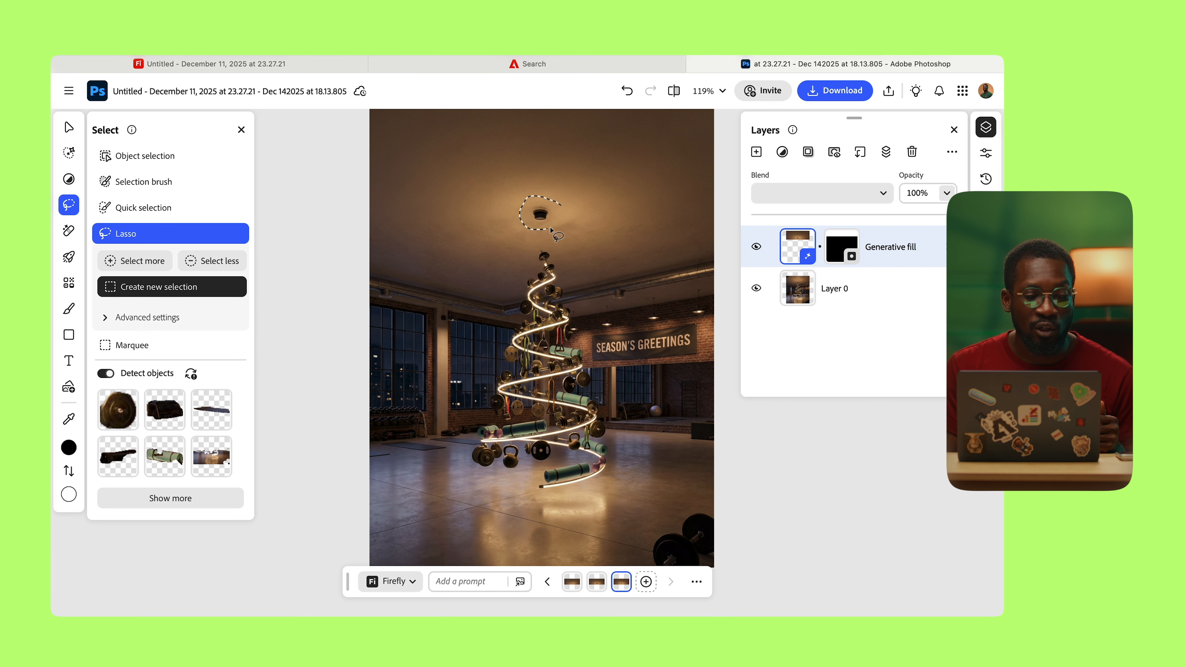
{"action": "left_click_drag", "start_coordinate": [550, 229], "coordinate": [555, 198]}
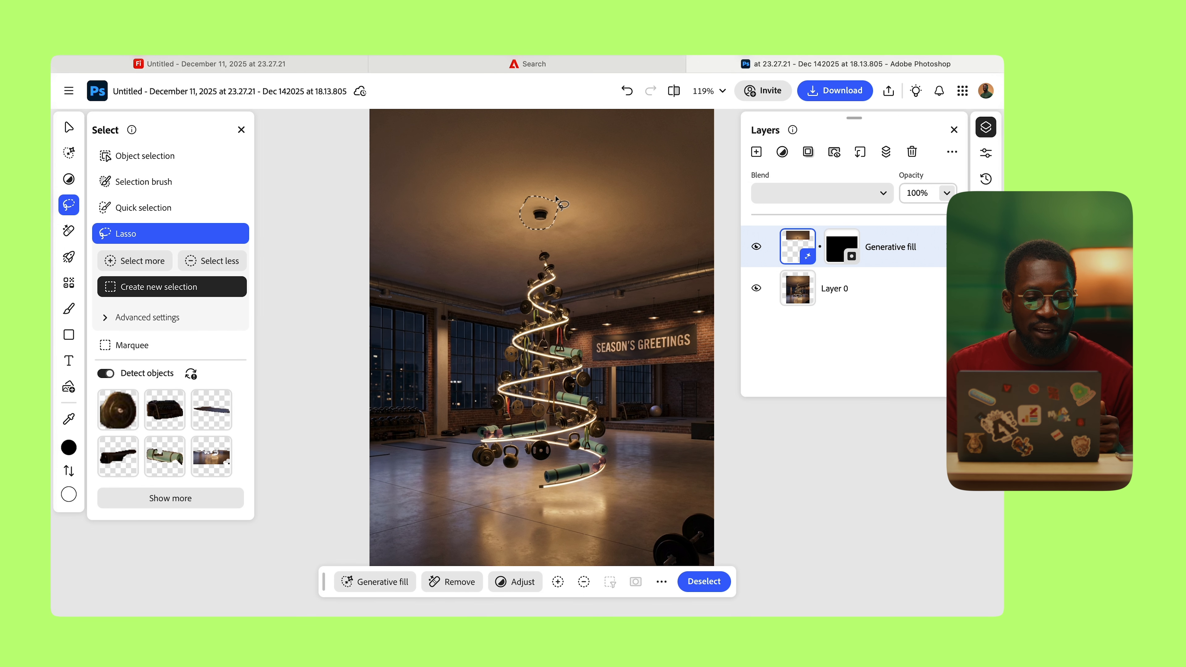
{"action": "left_click", "coordinate": [460, 581]}
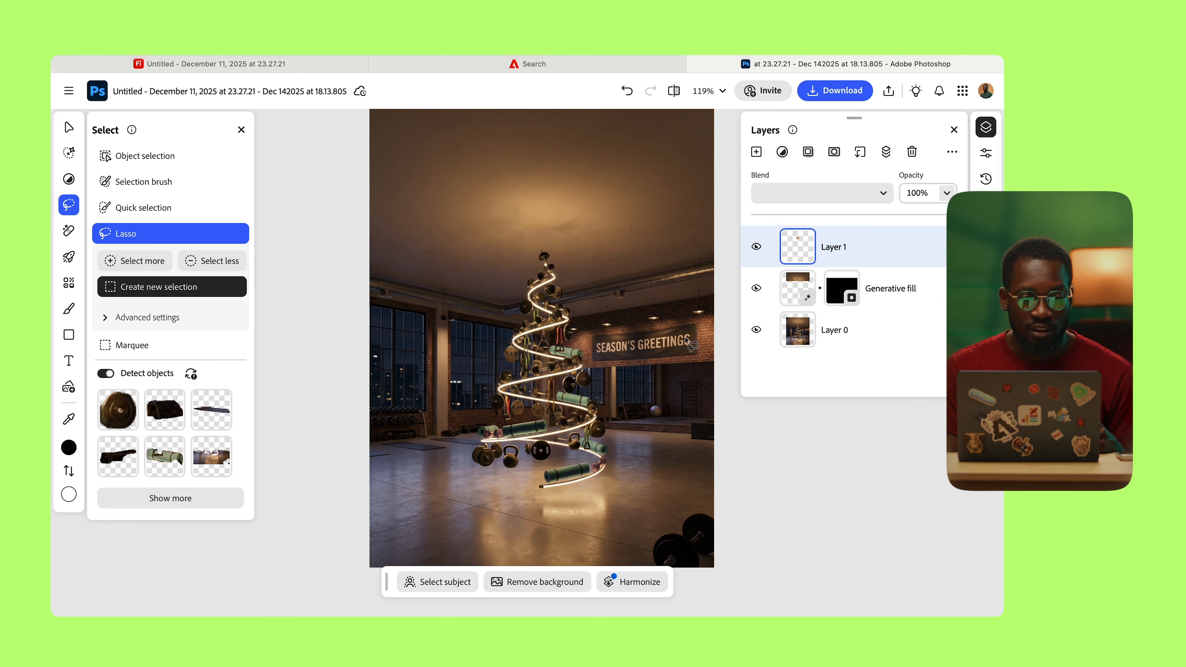
{"action": "left_click", "coordinate": [68, 126]}
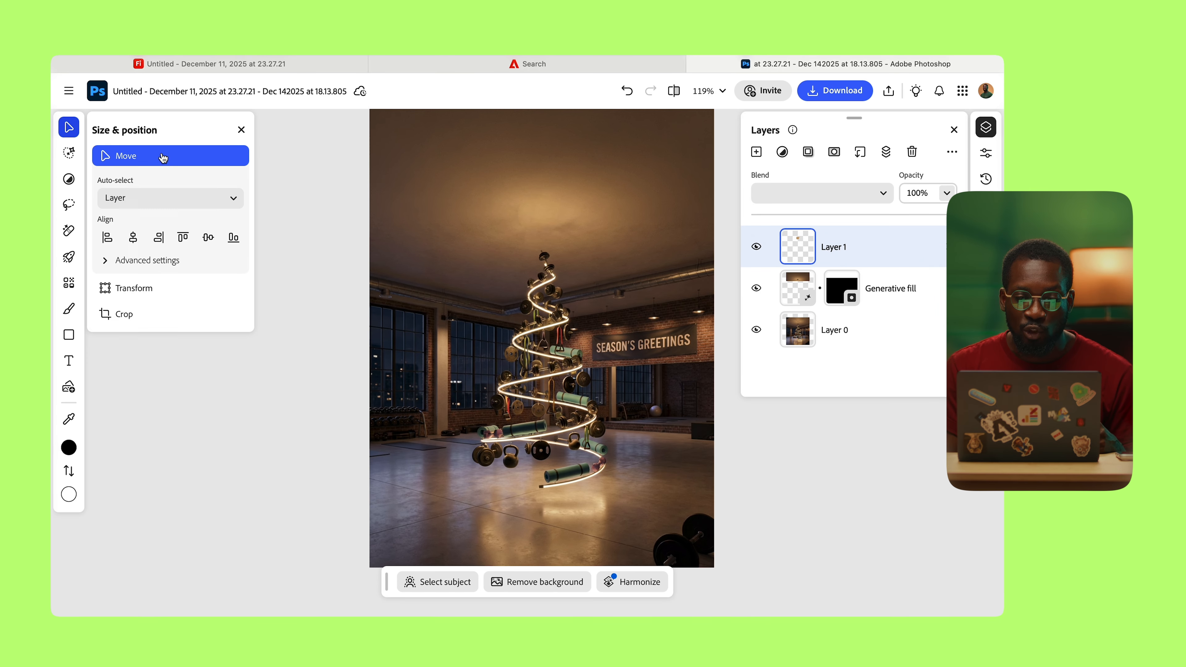
Step: Select the black Merry Christmas lettering card on the board, then return to Photoshop
{"action": "left_click", "coordinate": [530, 66]}
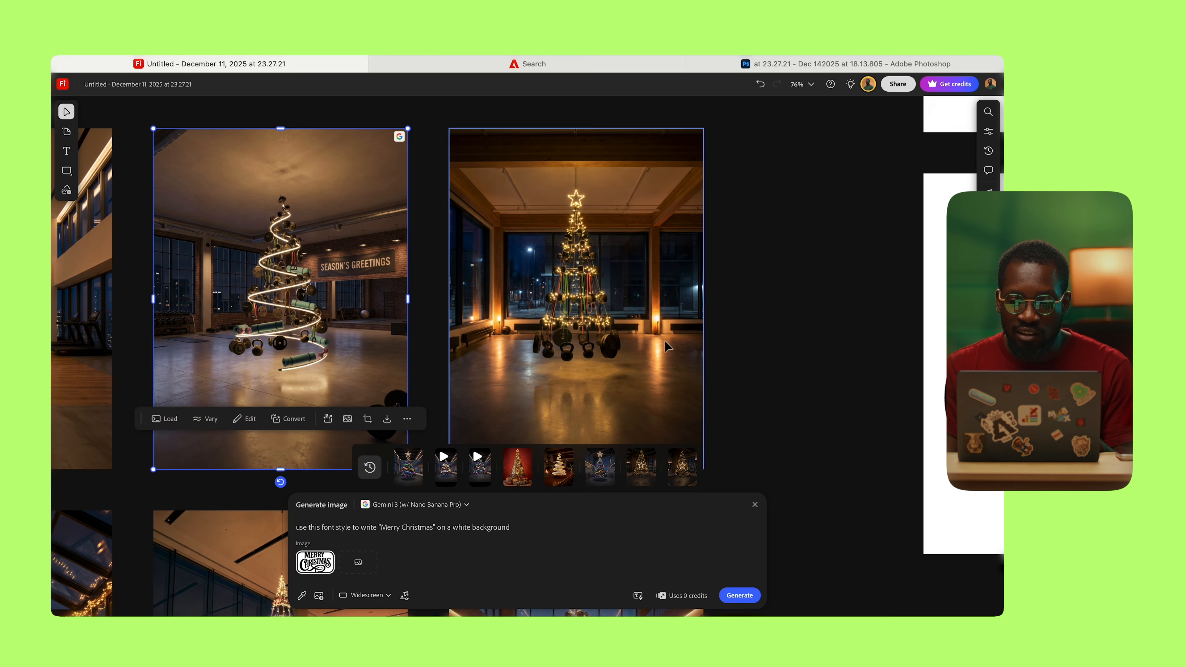
{"action": "scroll", "coordinate": [665, 346], "scroll_direction": "down", "scroll_amount": 10}
{"action": "scroll", "coordinate": [799, 260], "scroll_direction": "right", "scroll_amount": 1}
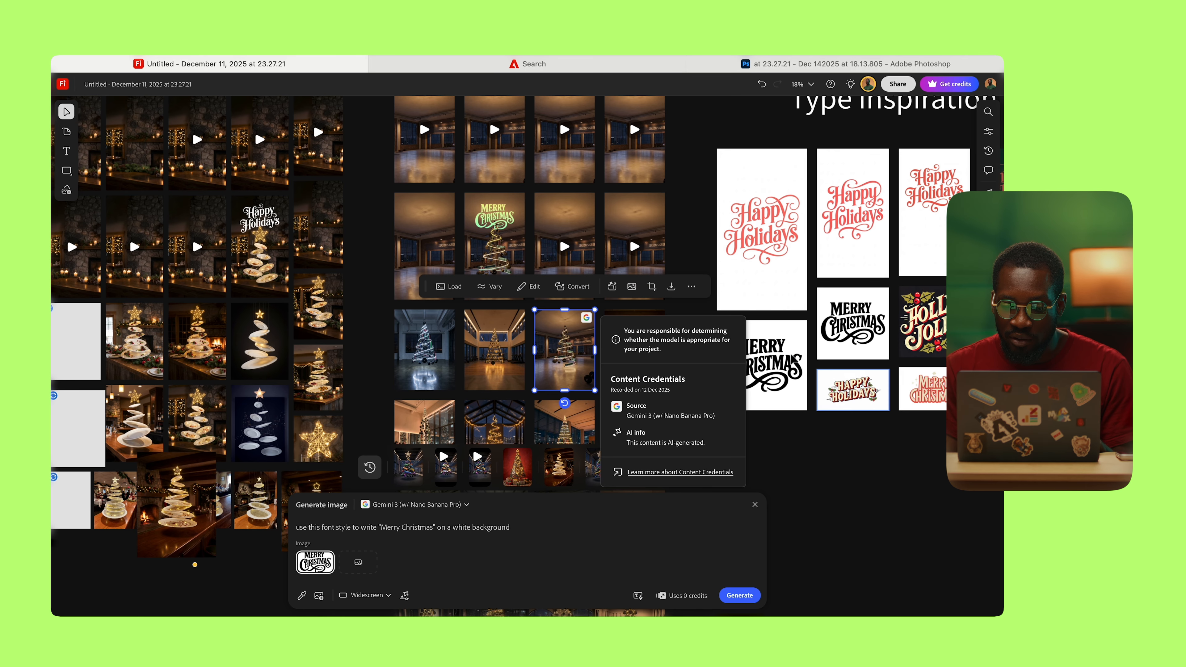
{"action": "left_click", "coordinate": [793, 384]}
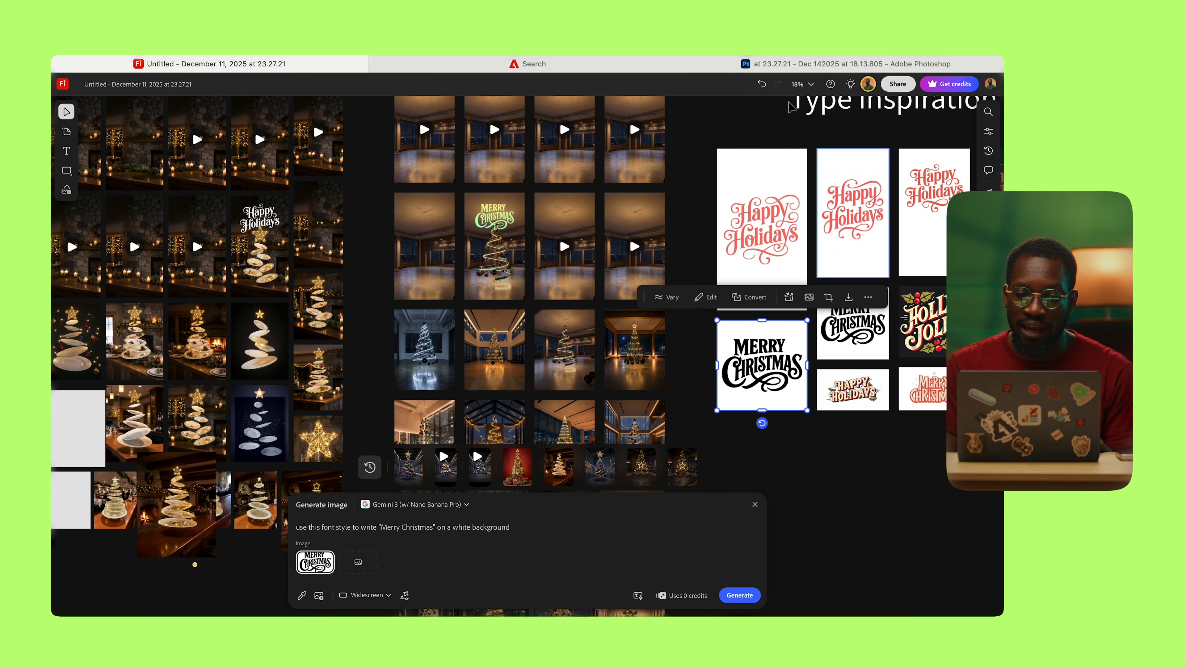
{"action": "left_click", "coordinate": [844, 64]}
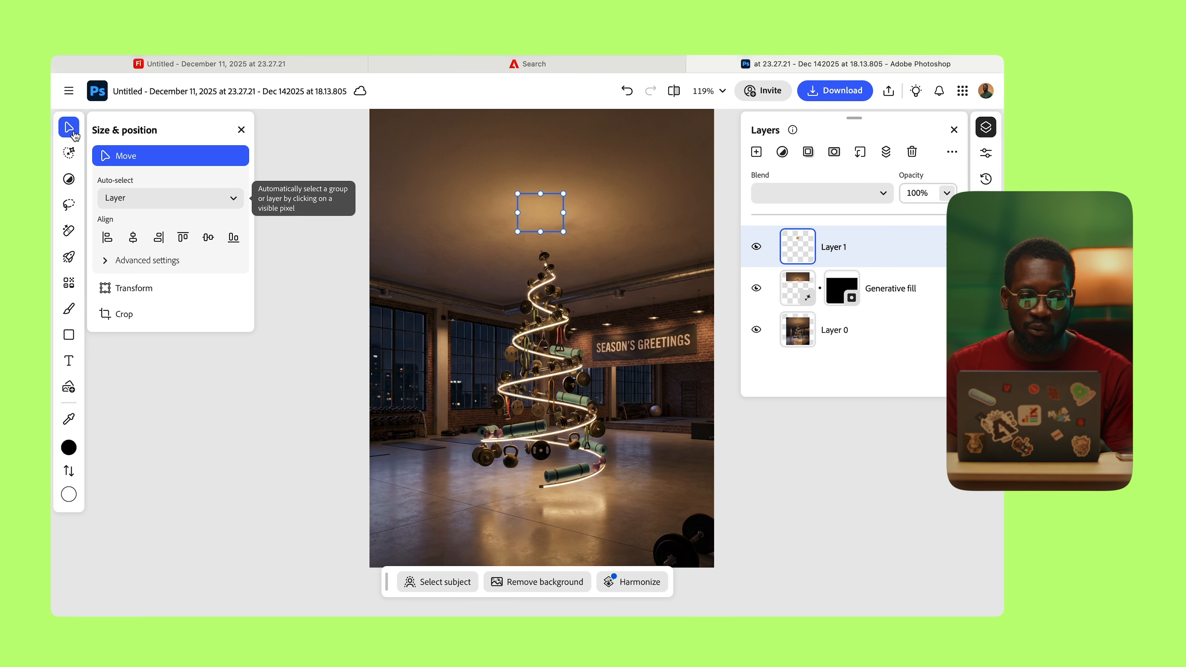
Step: Import Untitled-2 from Downloads as a new layer and scale it to 600×600
{"action": "left_click", "coordinate": [69, 91]}
{"action": "left_click", "coordinate": [108, 474]}
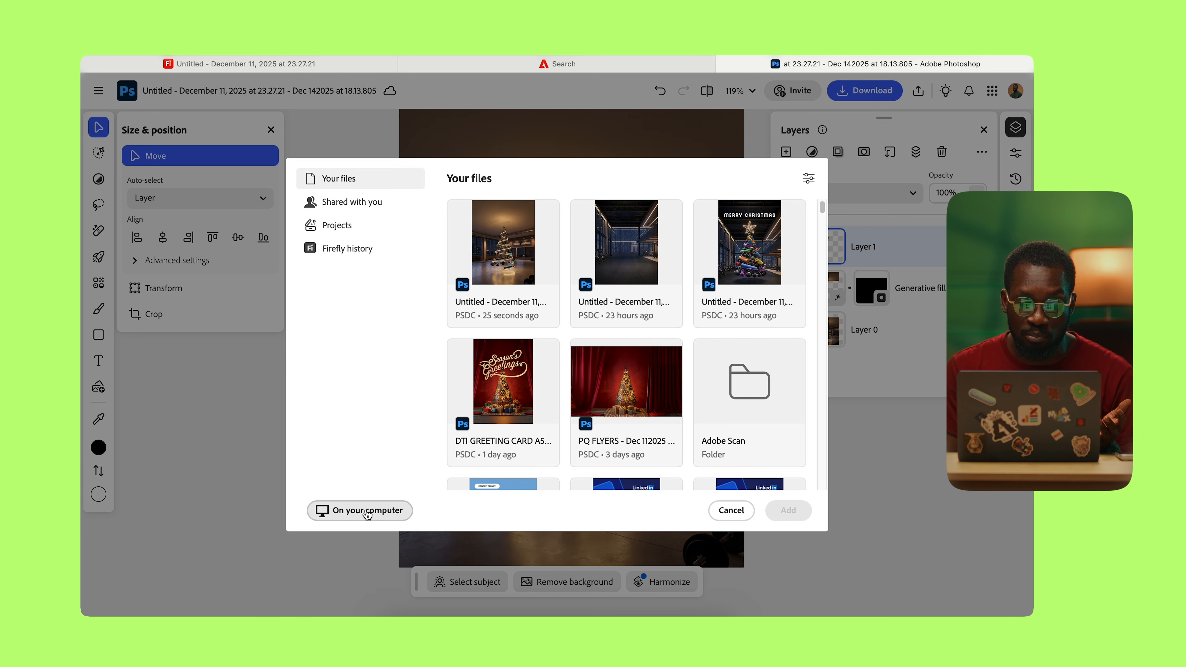
{"action": "left_click", "coordinate": [367, 511]}
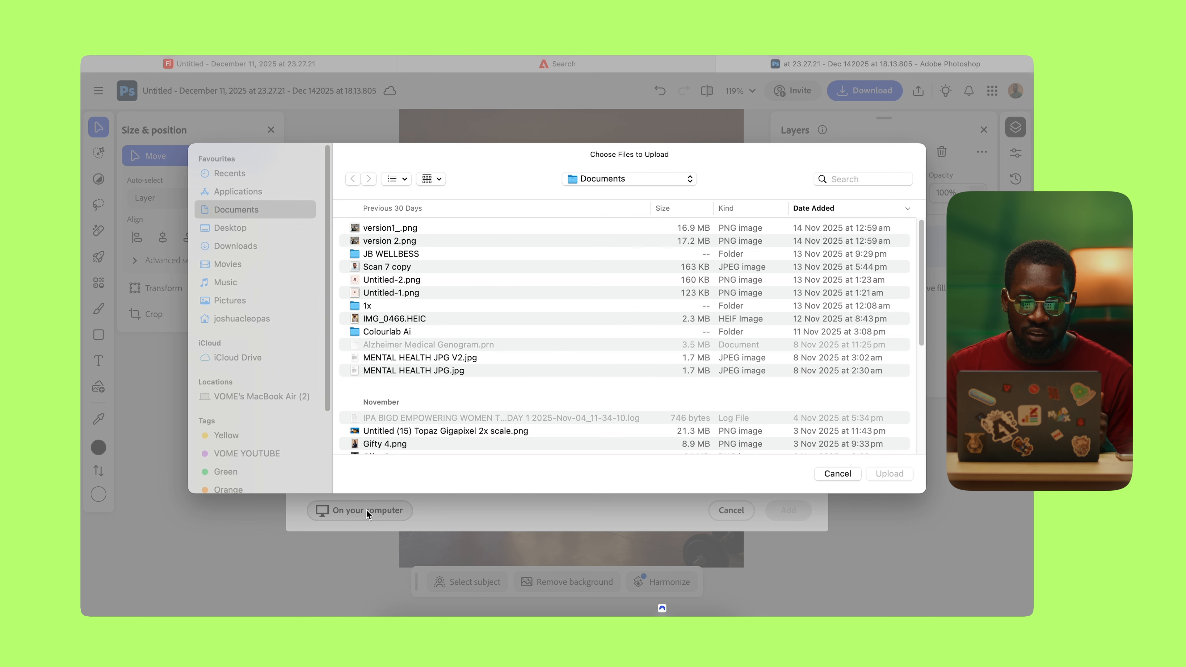
{"action": "left_click", "coordinate": [247, 247]}
{"action": "left_click", "coordinate": [394, 228]}
{"action": "left_click", "coordinate": [888, 472]}
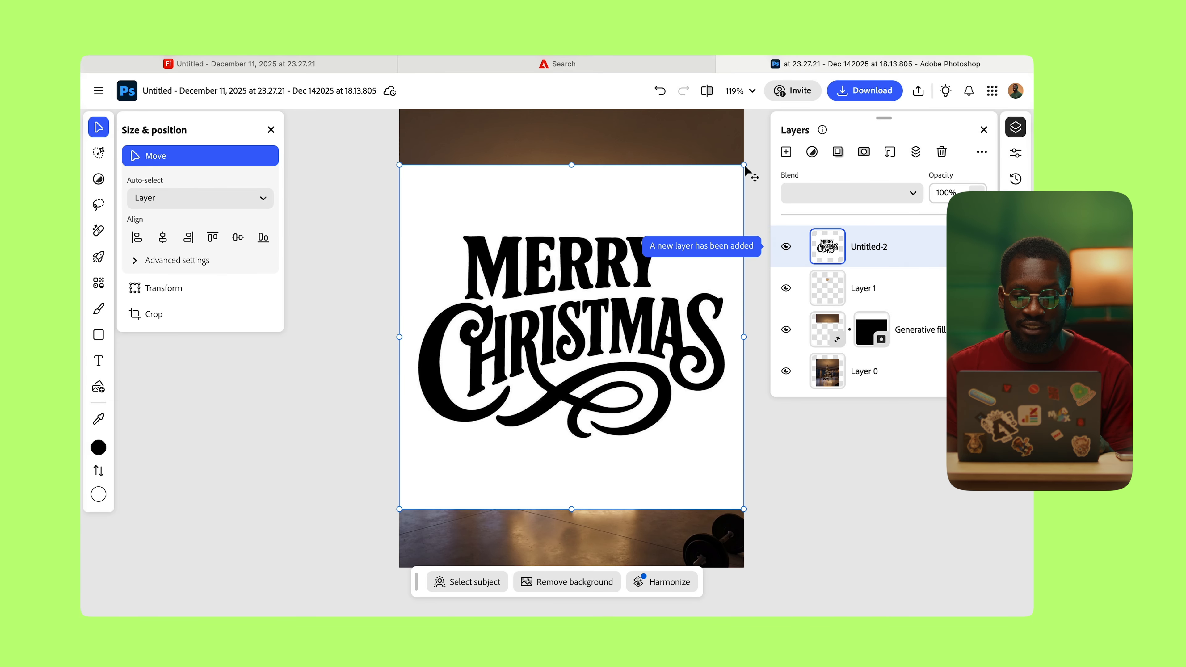
{"action": "left_click_drag", "start_coordinate": [744, 165], "coordinate": [679, 217]}
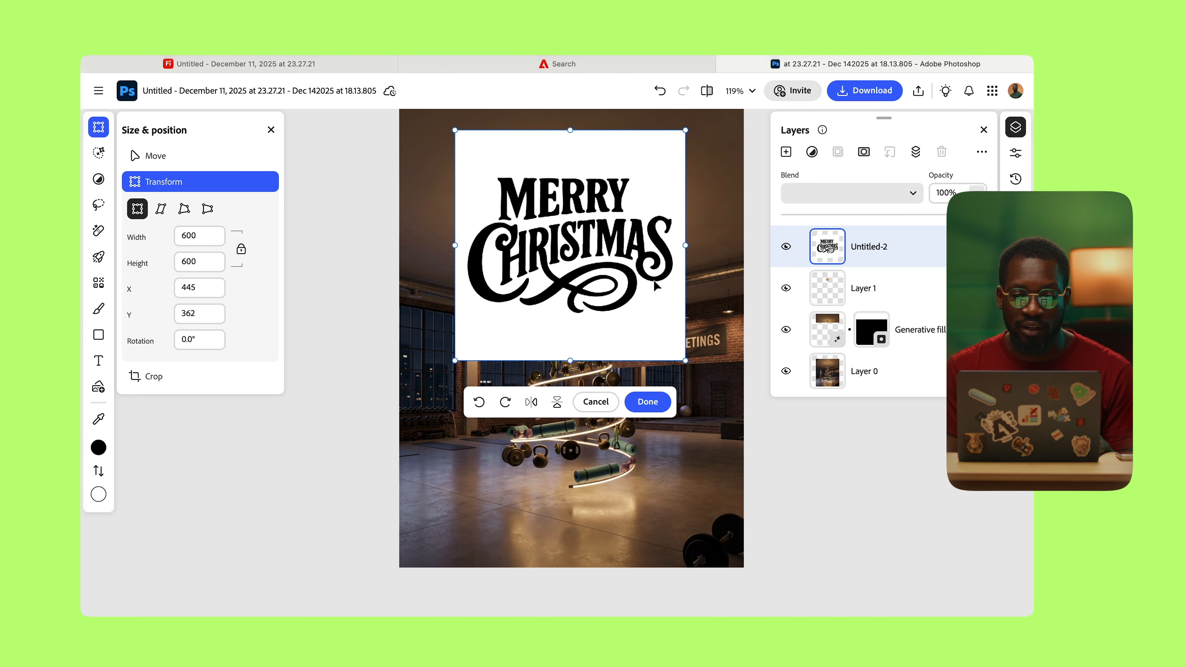
{"action": "left_click", "coordinate": [647, 401]}
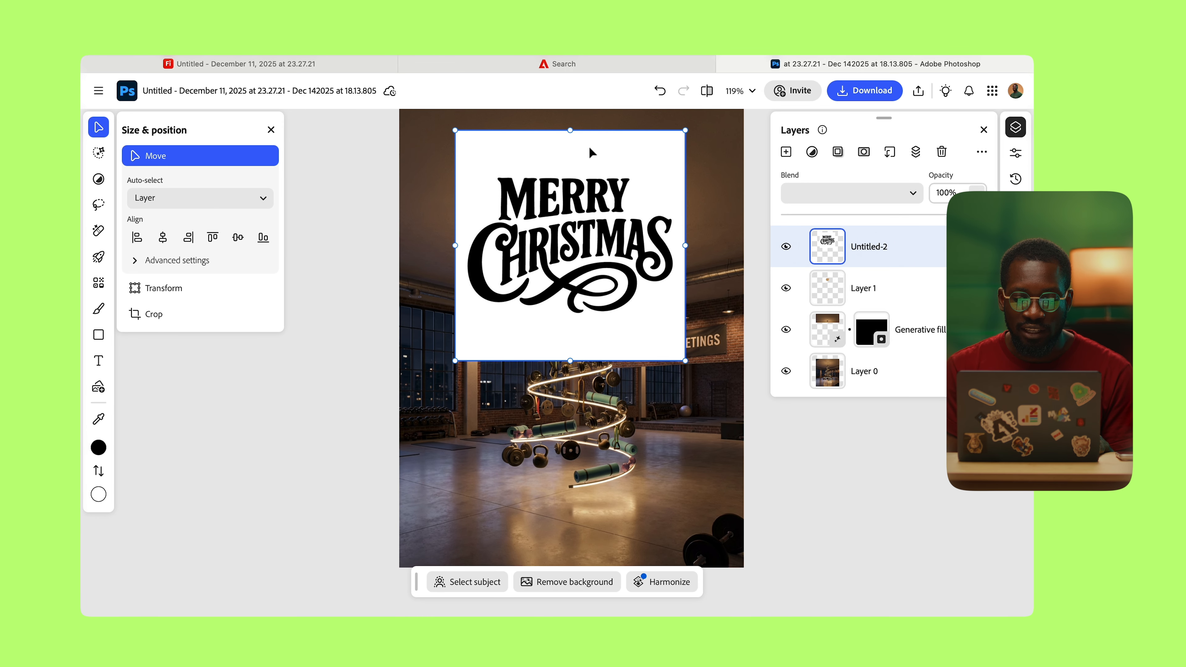
Step: Remove the lettering's white background, invert it to white, and position it above the tree
{"action": "left_click", "coordinate": [575, 589]}
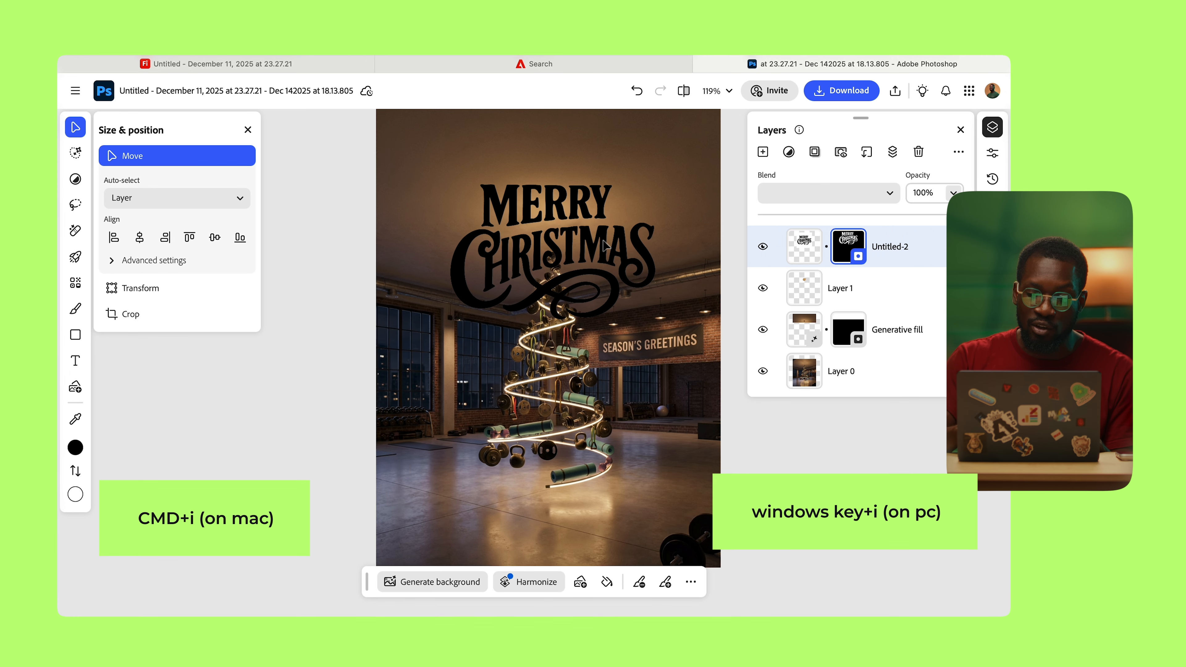
{"action": "left_click", "coordinate": [798, 254]}
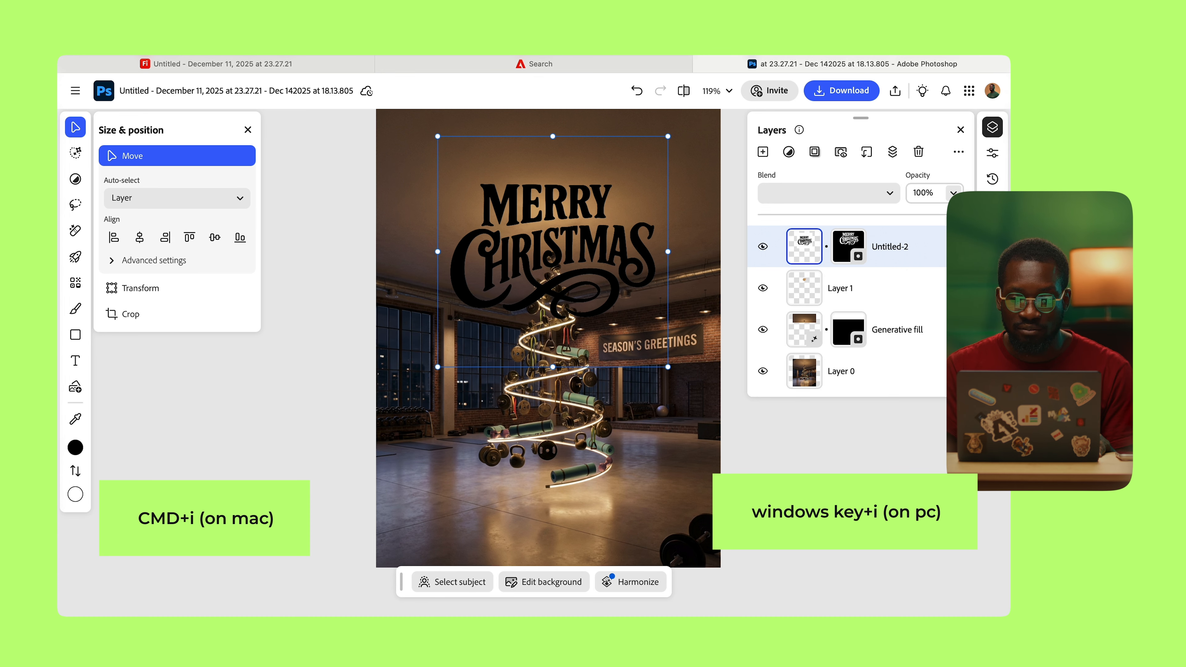
{"action": "key", "text": "super+i"}
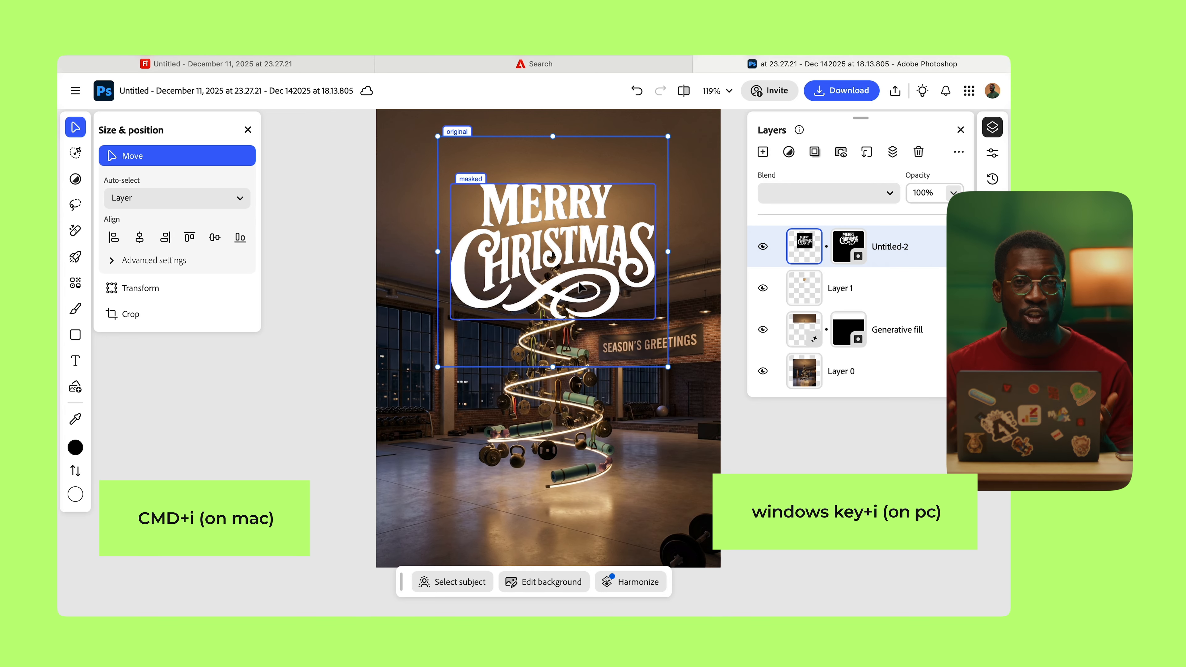
{"action": "left_click_drag", "start_coordinate": [574, 276], "coordinate": [575, 270]}
{"action": "left_click_drag", "start_coordinate": [575, 271], "coordinate": [575, 274]}
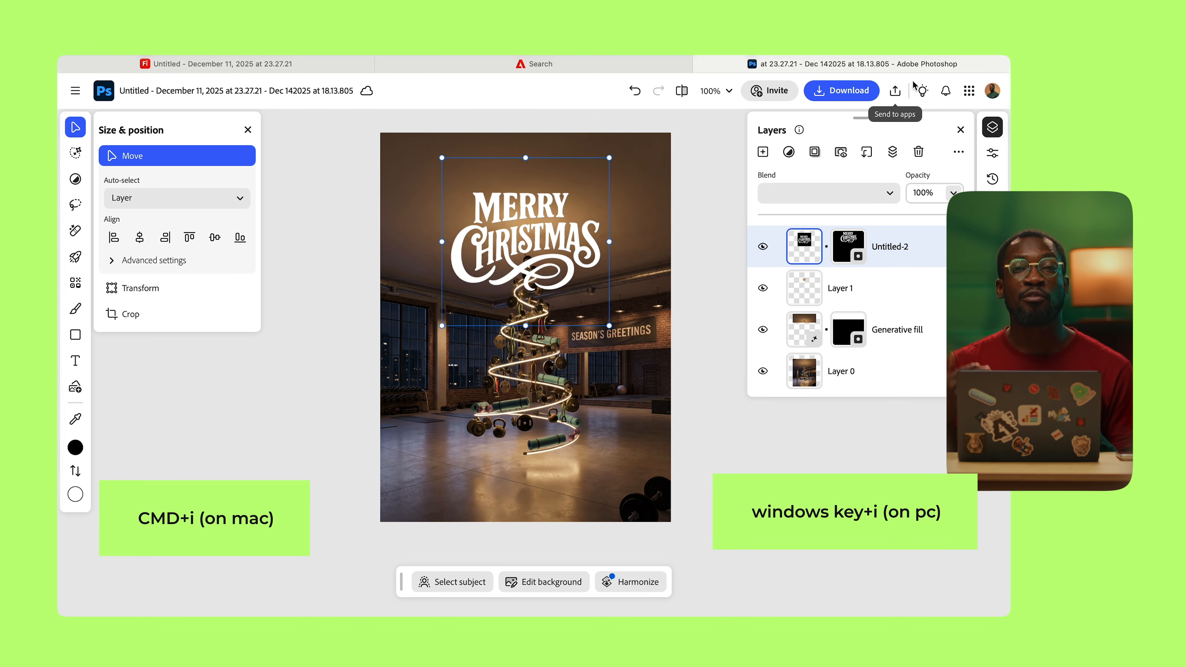
{"action": "left_click", "coordinate": [896, 91]}
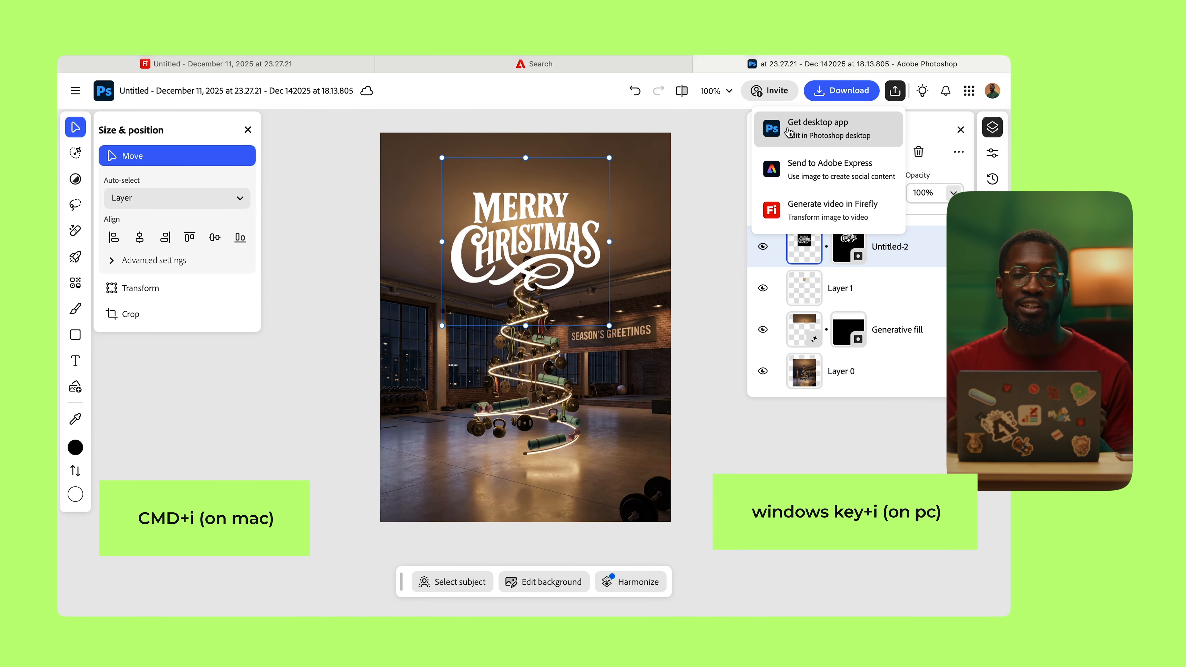
Step: Close and reopen the Send to apps options dropdown
{"action": "left_click", "coordinate": [894, 97]}
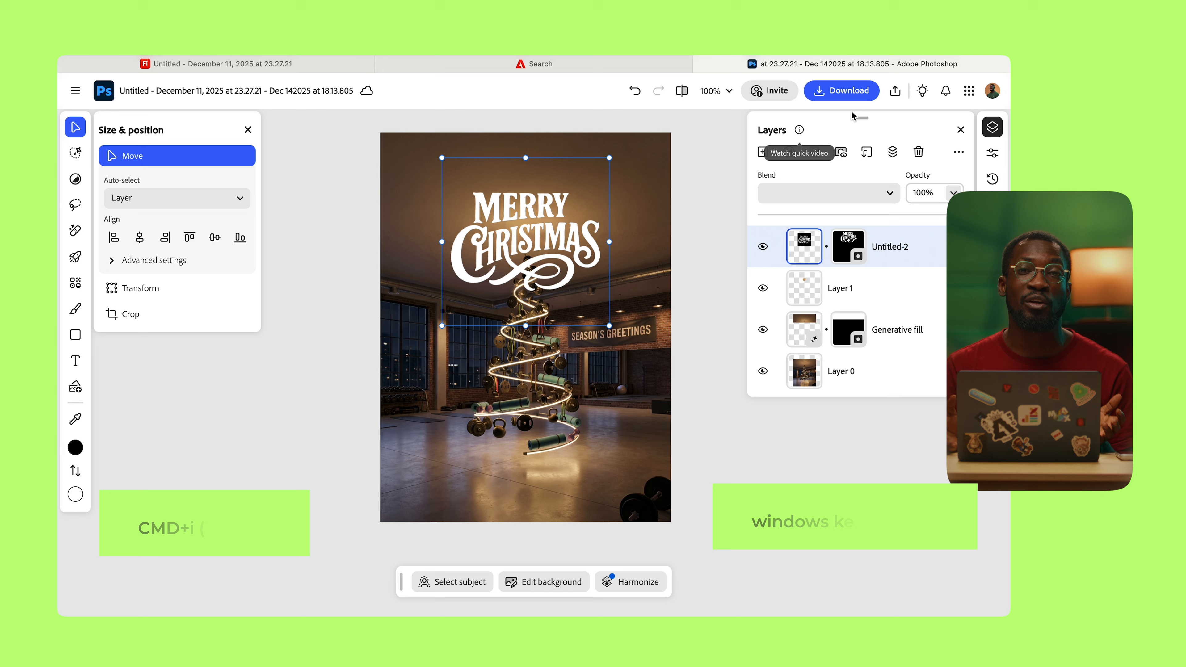
{"action": "left_click", "coordinate": [895, 98]}
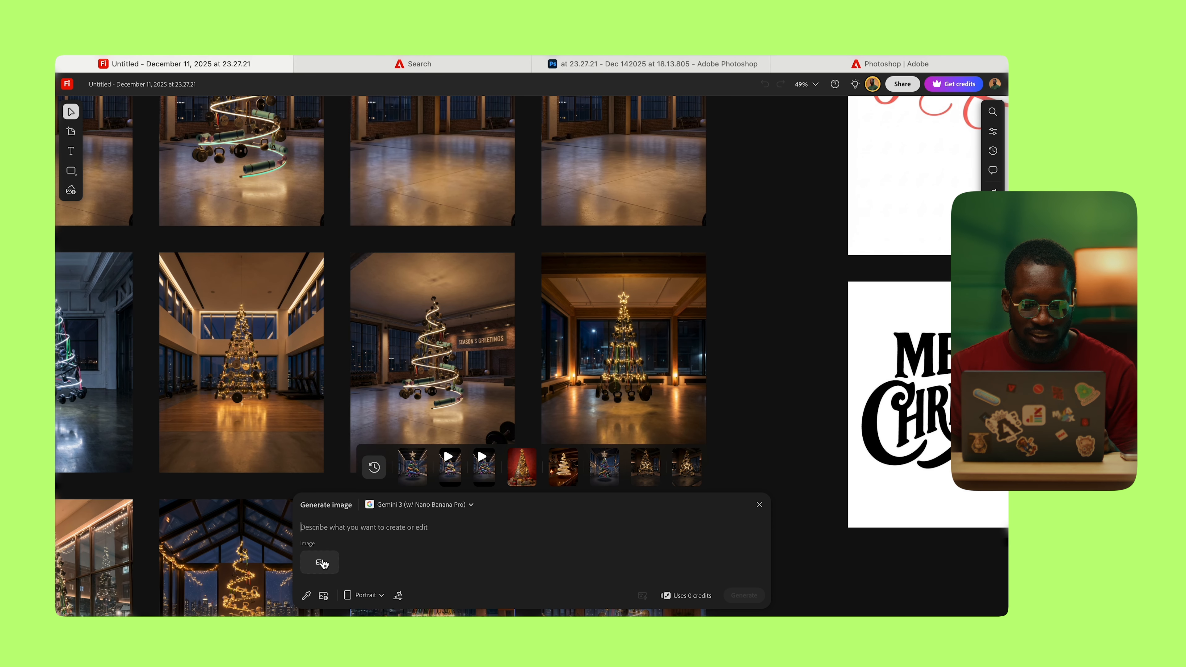
Step: Attach the gym tree and lettering as references, prompting 'add the "merry christmas" tesxt onto this image.'
{"action": "left_click", "coordinate": [322, 563]}
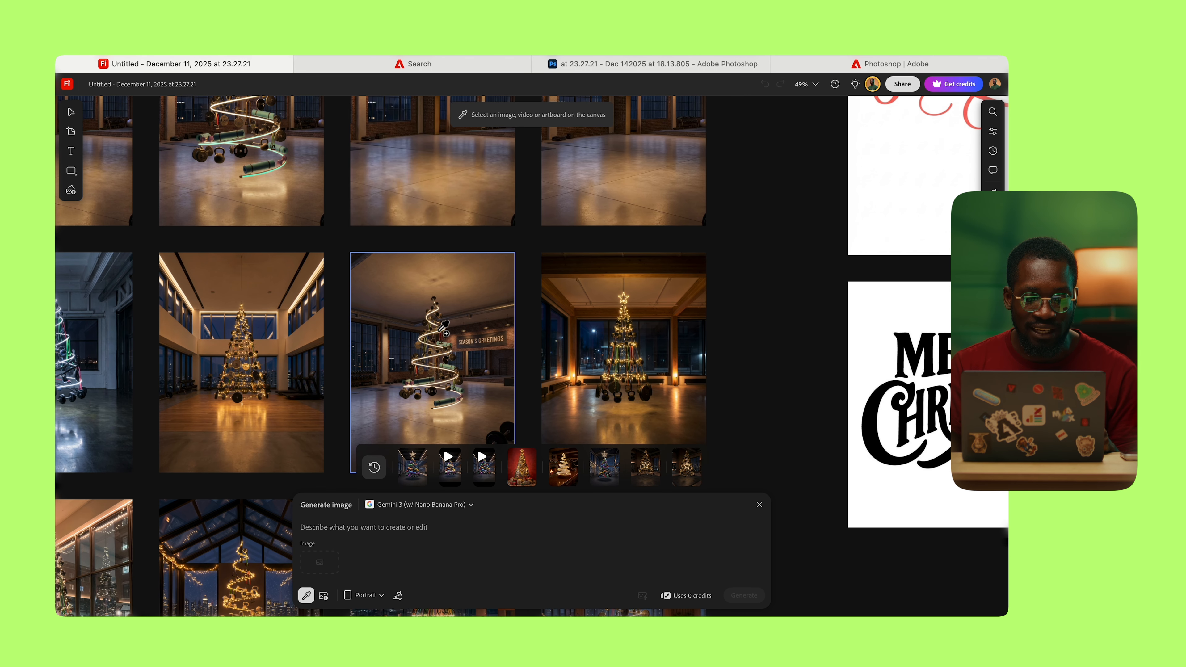
{"action": "left_click", "coordinate": [440, 329]}
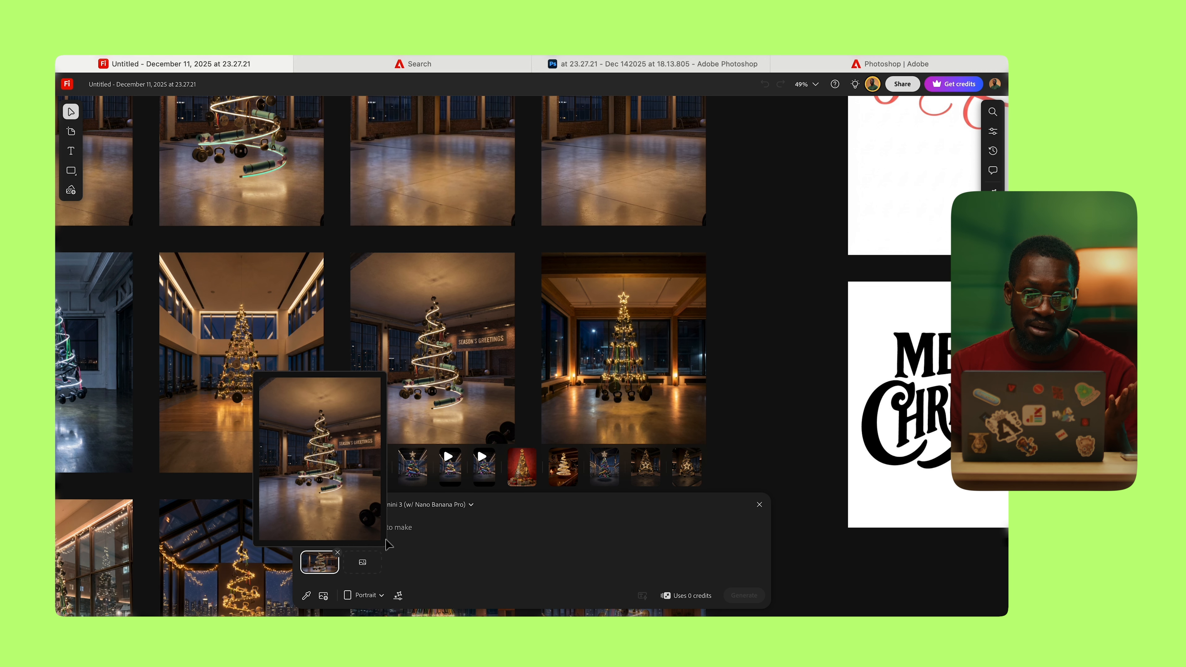
{"action": "left_click", "coordinate": [305, 595]}
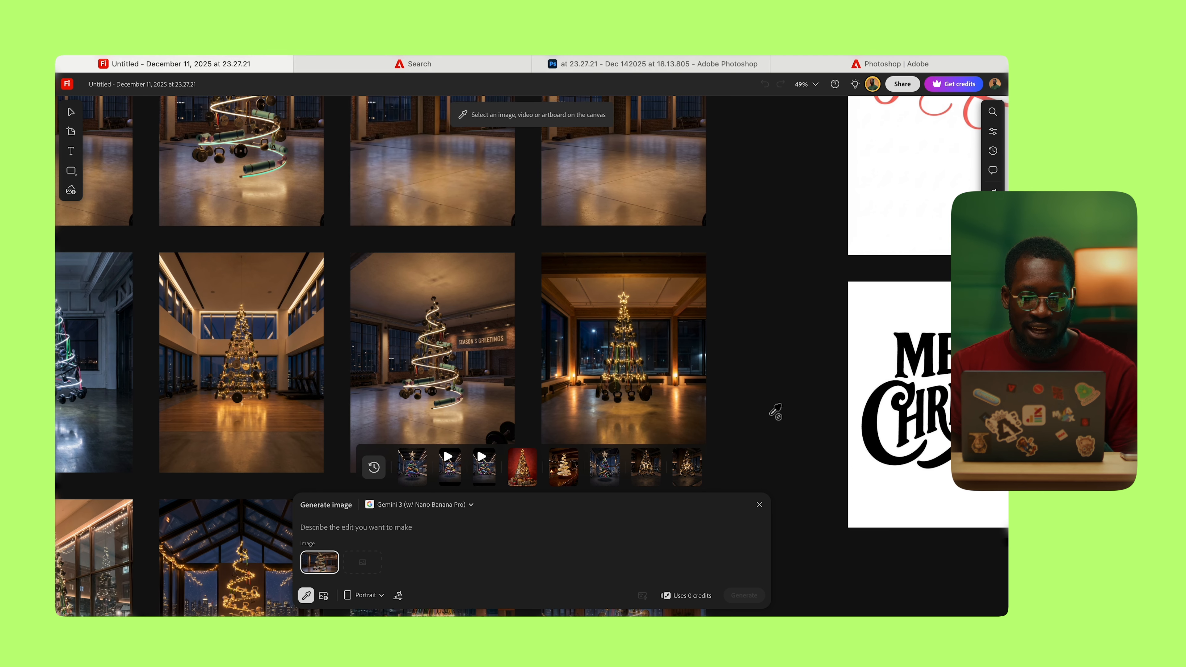
{"action": "scroll", "coordinate": [774, 407], "scroll_direction": "right", "scroll_amount": 3}
{"action": "scroll", "coordinate": [771, 401], "scroll_direction": "right", "scroll_amount": 3}
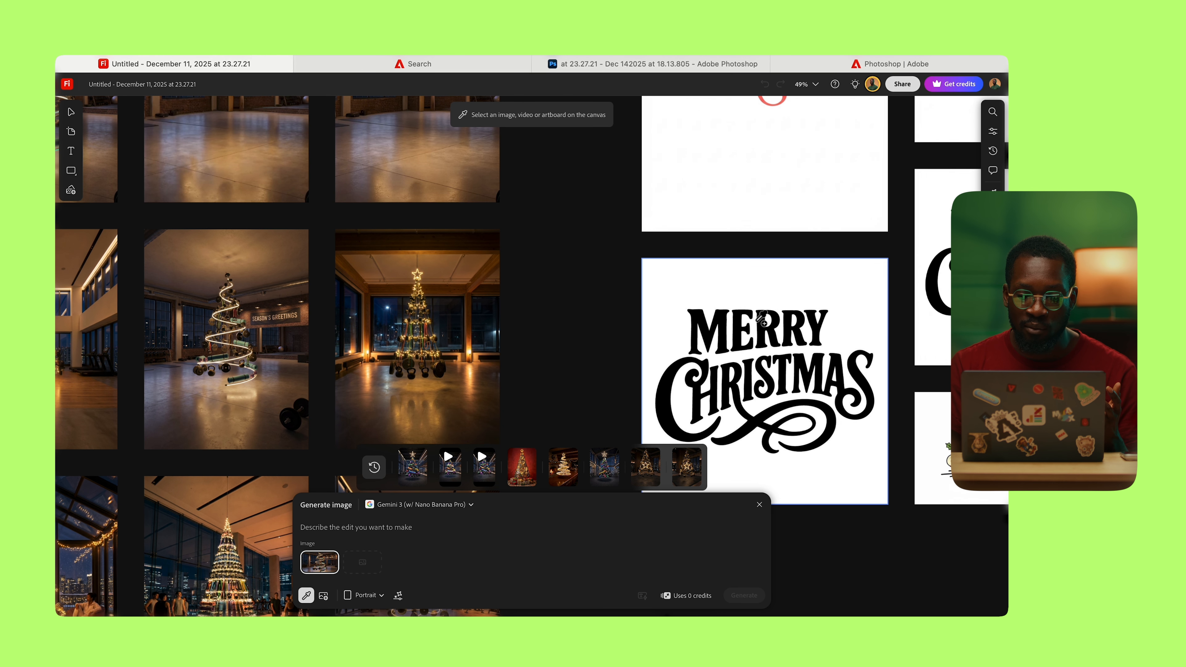
{"action": "left_click", "coordinate": [761, 362]}
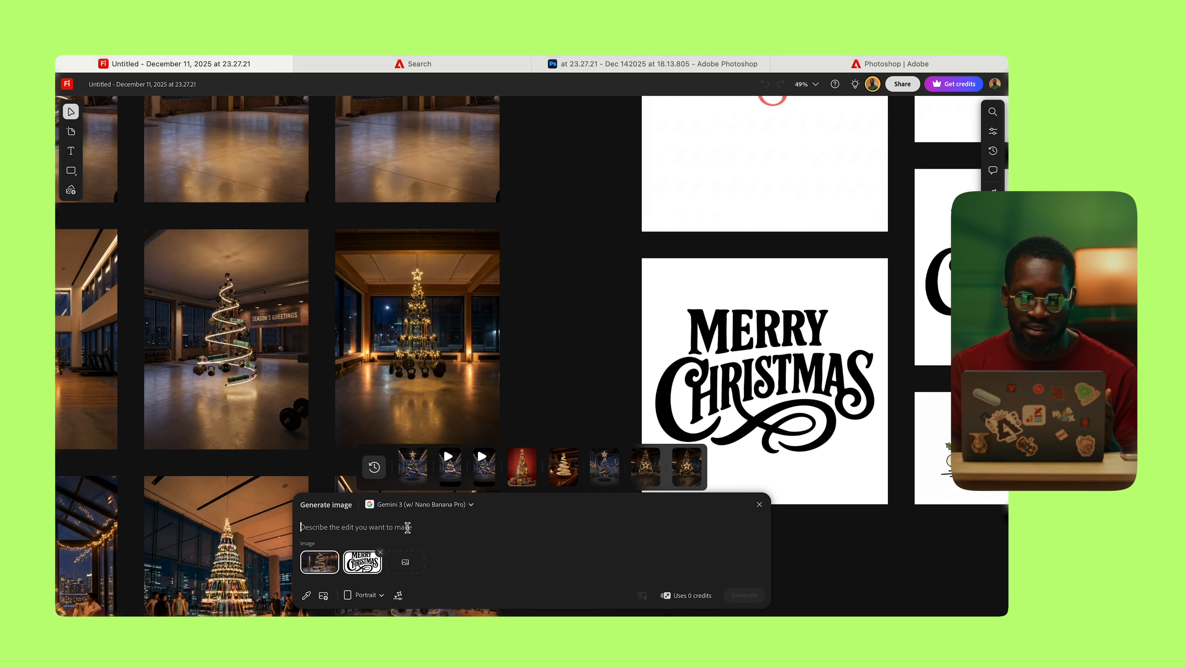
{"action": "type", "text": "add th"}
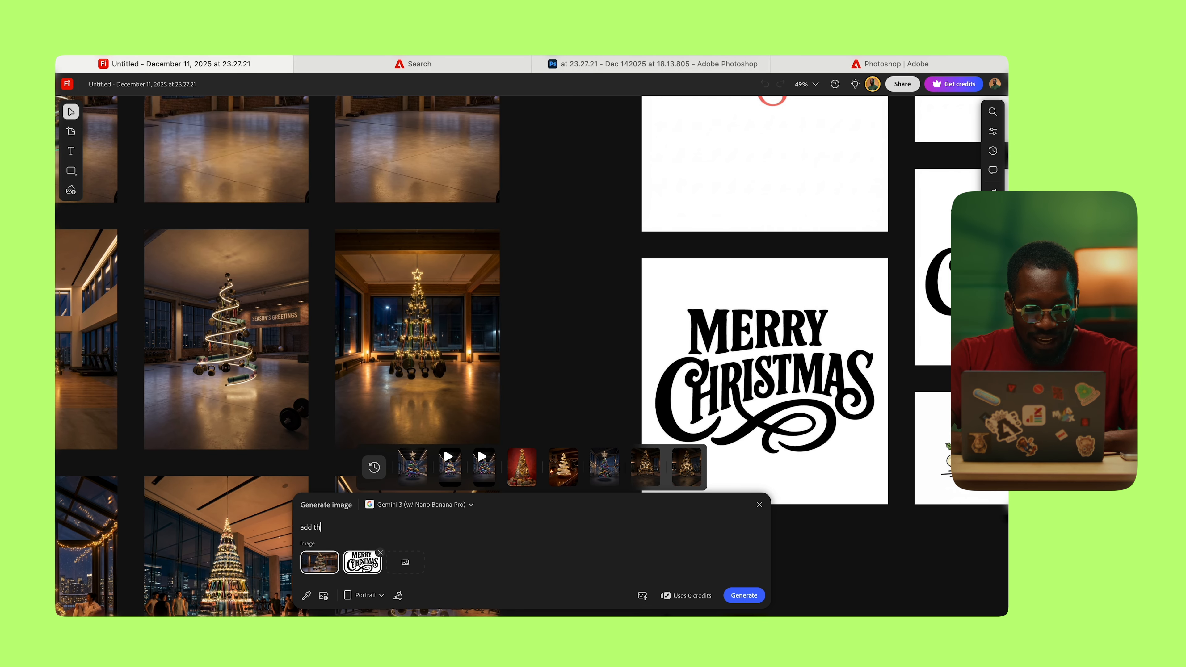
{"action": "type", "text": "e \"merry"}
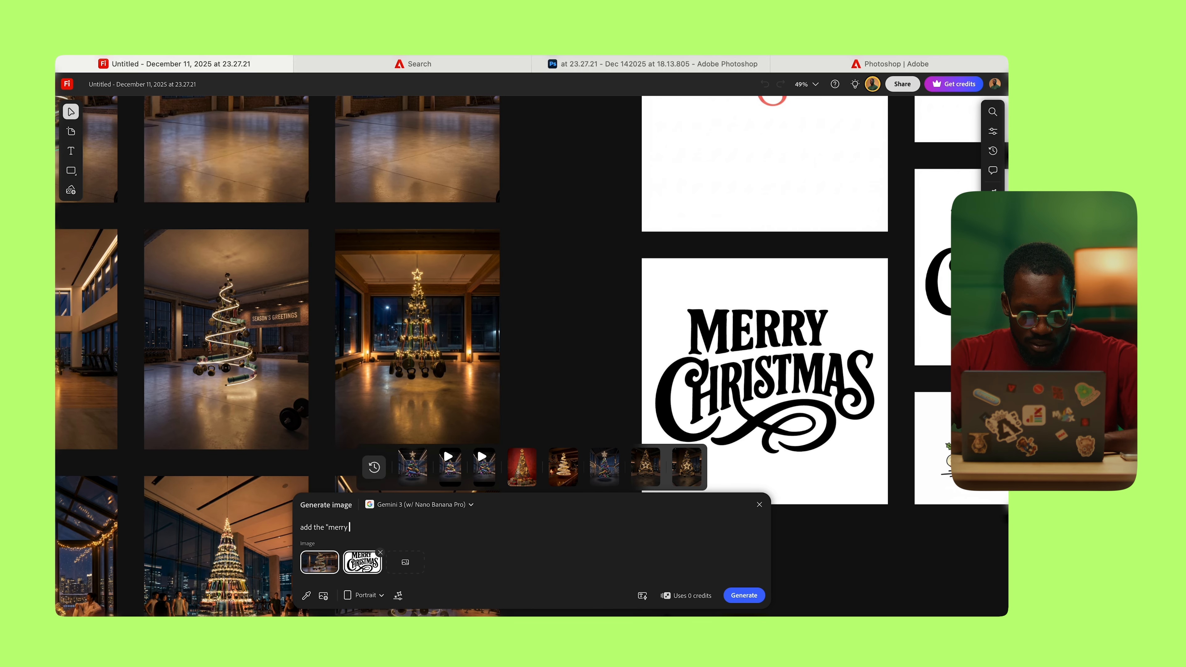
{"action": "type", "text": " christmas"}
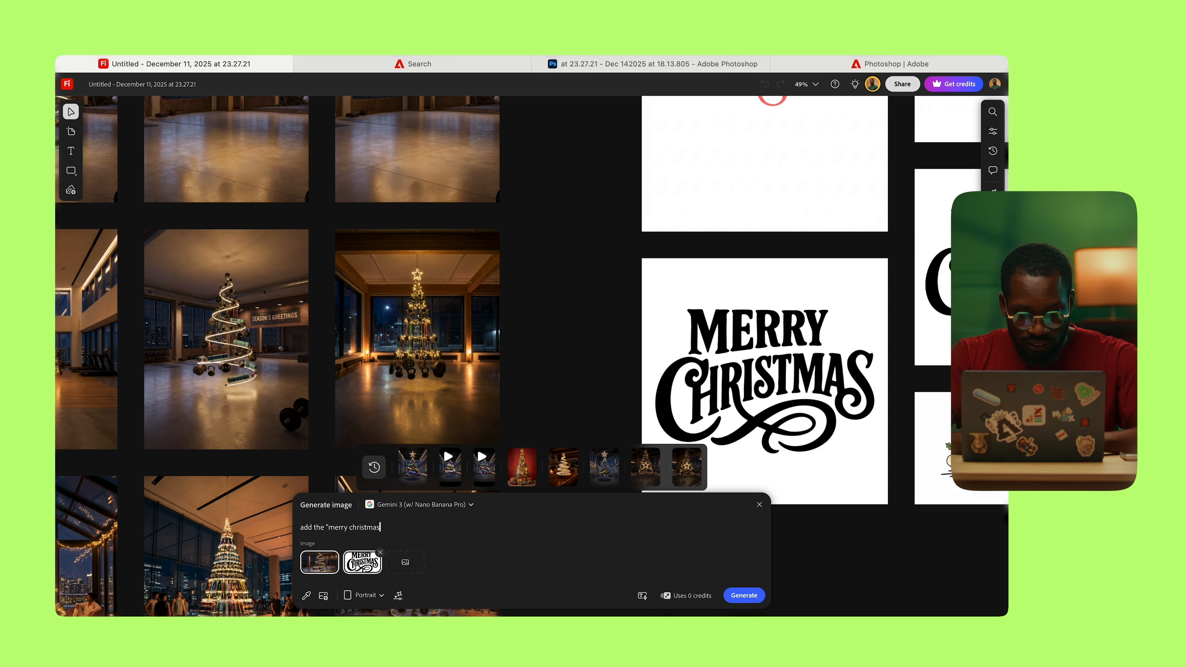
{"action": "type", "text": "\" tes"}
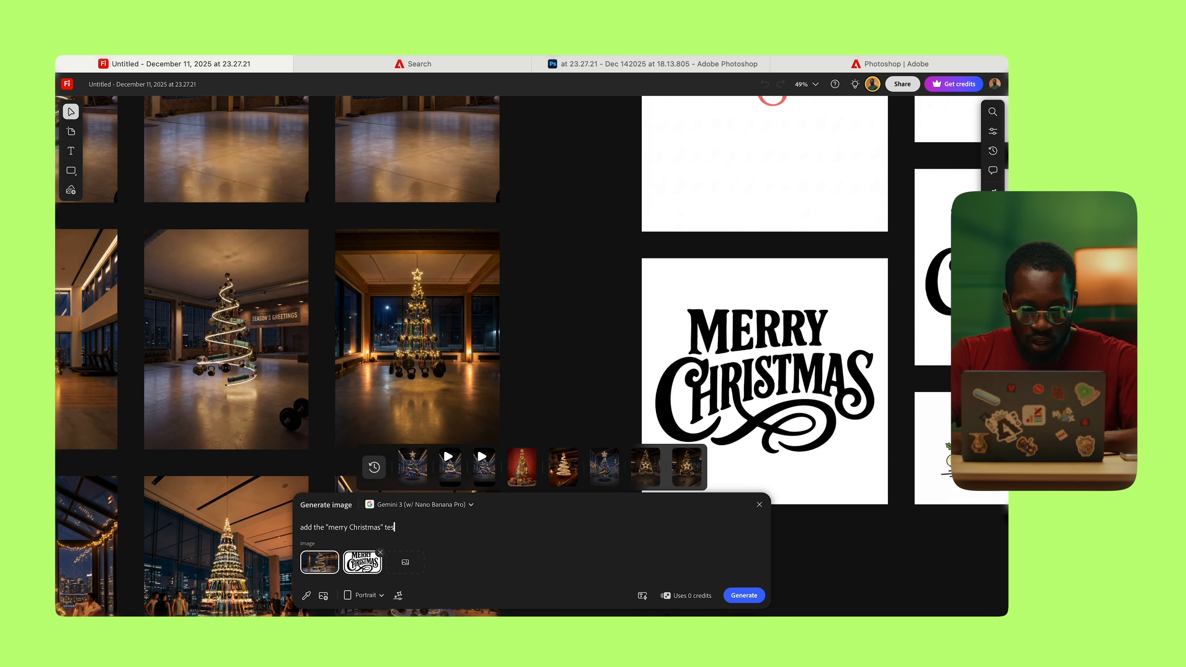
{"action": "key", "text": "BackSpace"}
{"action": "type", "text": "xt onto this image"}
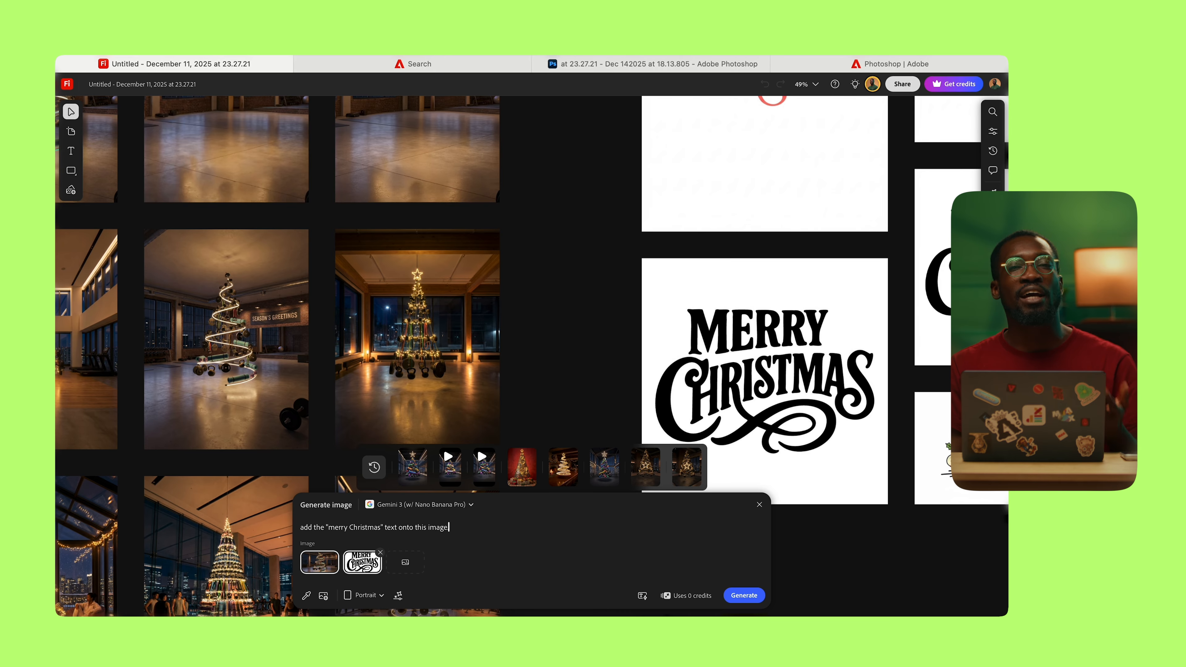
{"action": "type", "text": "."}
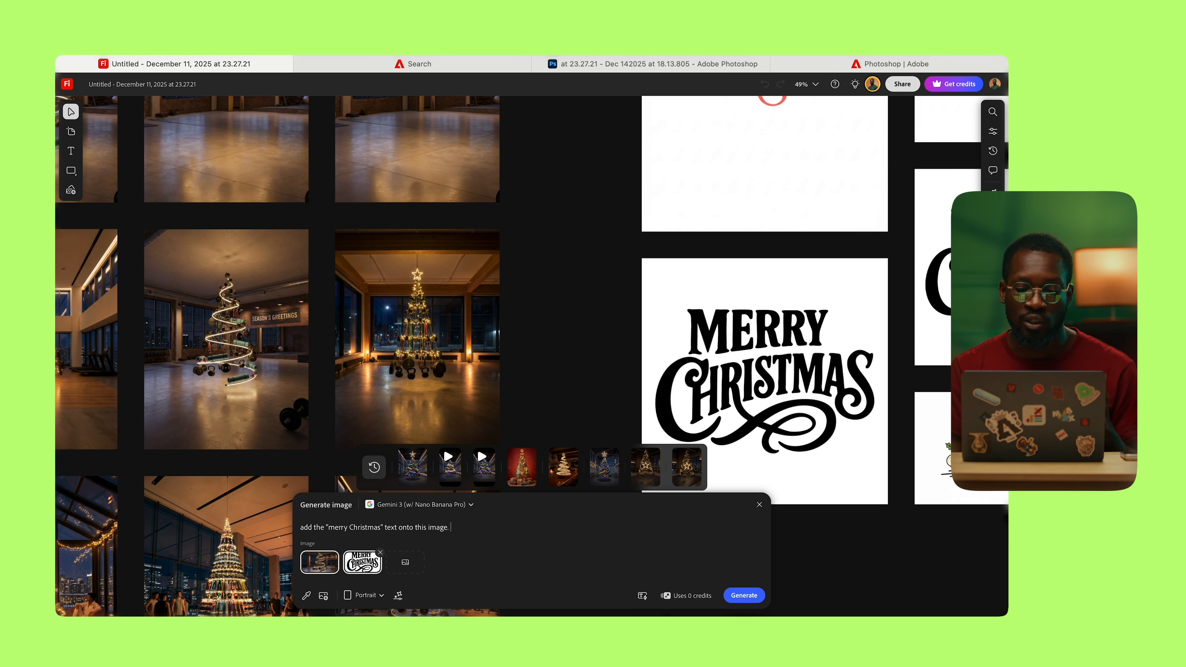
Step: Generate the black-lettered poster, enlarge it, and move it left on the board
{"action": "left_click", "coordinate": [743, 605]}
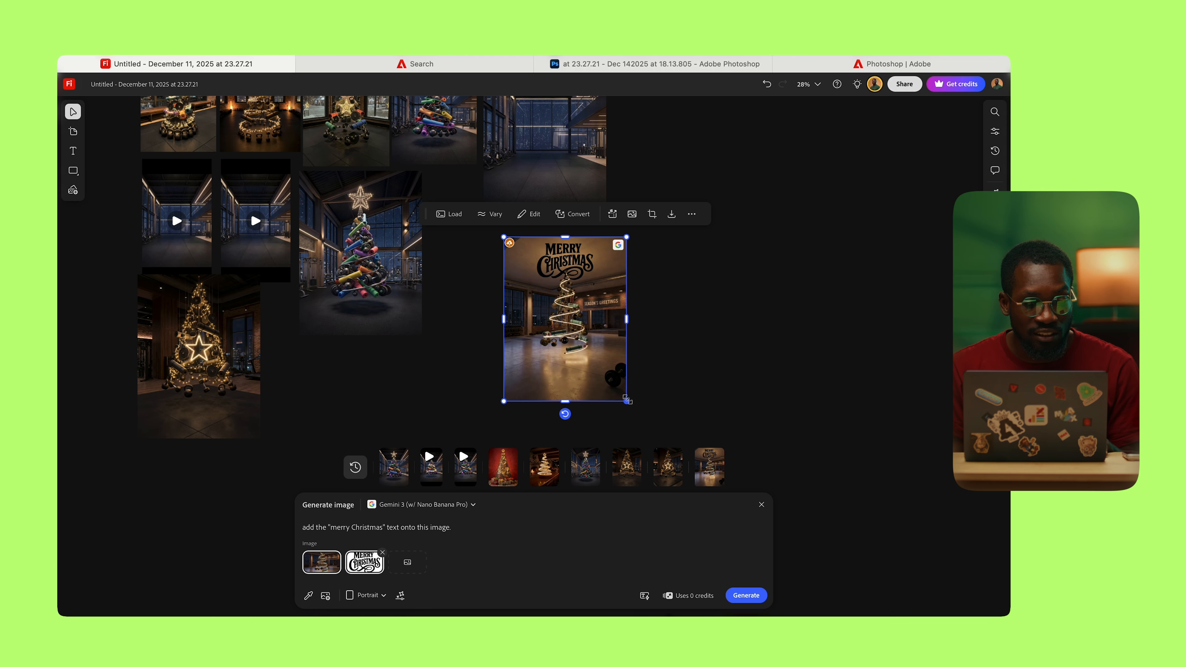
{"action": "left_click_drag", "start_coordinate": [626, 400], "coordinate": [674, 462]}
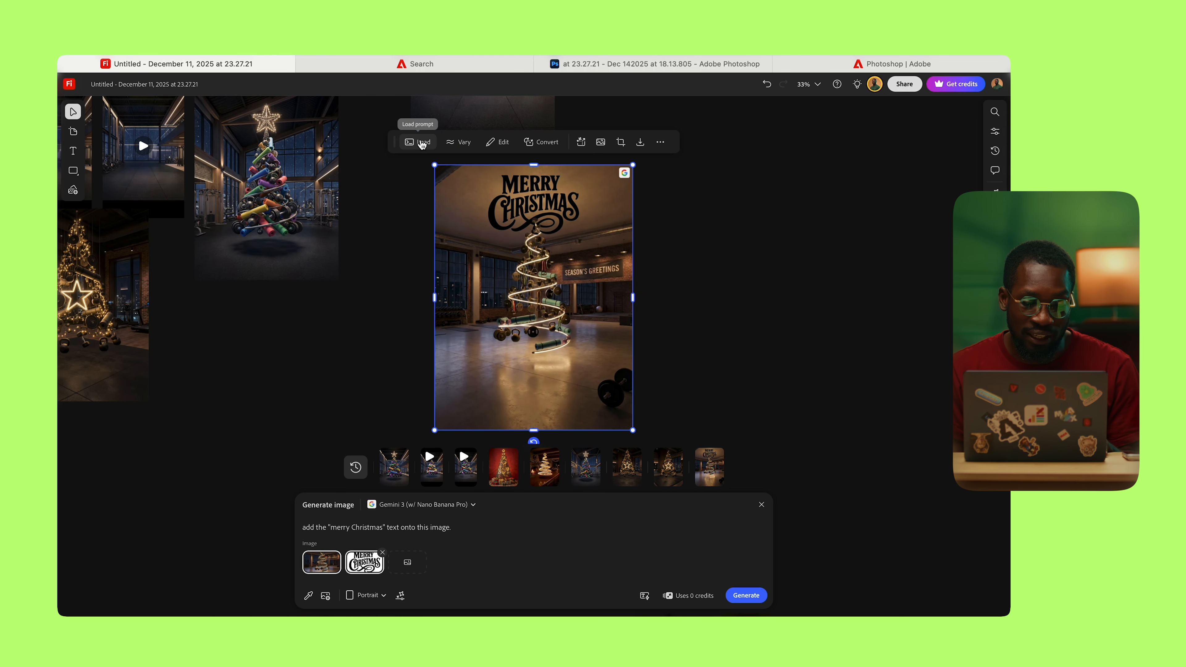
{"action": "left_click_drag", "start_coordinate": [554, 246], "coordinate": [504, 252]}
{"action": "scroll", "coordinate": [499, 235], "scroll_direction": "up", "scroll_amount": 1}
{"action": "scroll", "coordinate": [499, 235], "scroll_direction": "up", "scroll_amount": 3}
{"action": "scroll", "coordinate": [504, 252], "scroll_direction": "down", "scroll_amount": 1}
Step: Append 'give the text a Nice gradient so it can stand out clearly' to the prompt
{"action": "left_click", "coordinate": [639, 276]}
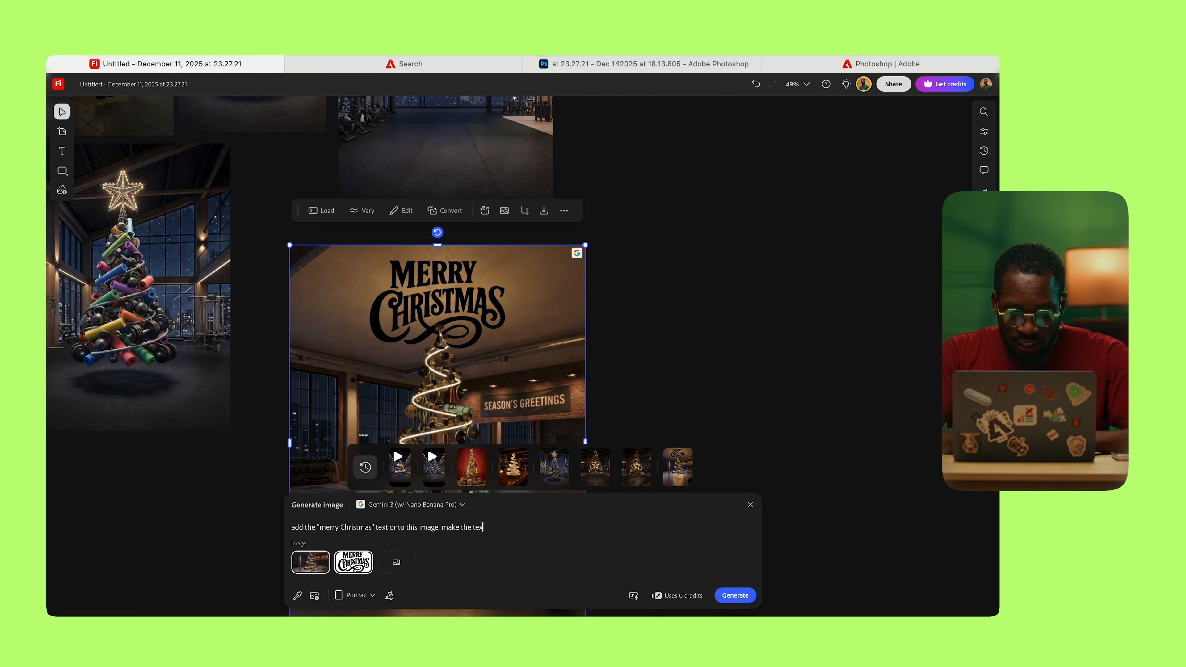
{"action": "key", "text": "BackSpace"}
{"action": "key", "text": "BackSpace"}
{"action": "key", "text": "BackSpace"}
{"action": "key", "text": "BackSpace"}
{"action": "key", "text": "BackSpace"}
{"action": "key", "text": "BackSpace"}
{"action": "key", "text": "BackSpace"}
{"action": "key", "text": "BackSpace"}
{"action": "key", "text": "BackSpace"}
{"action": "key", "text": "BackSpace"}
{"action": "key", "text": "BackSpace"}
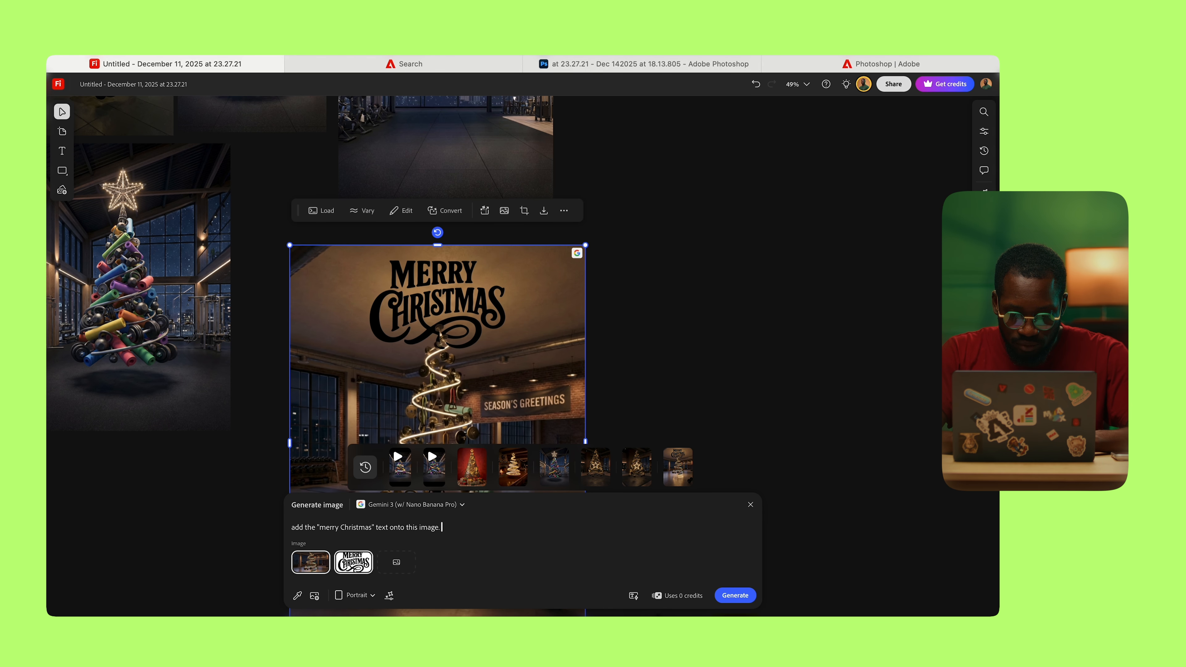
{"action": "type", "text": "give the text"}
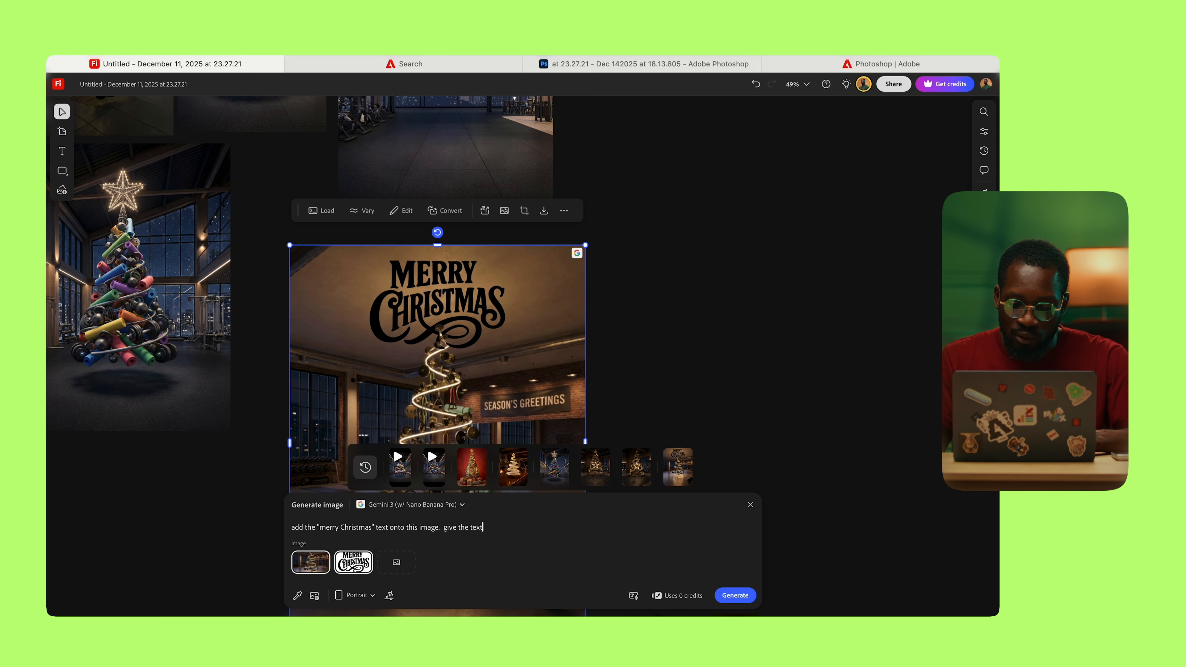
{"action": "type", "text": " a Nice "}
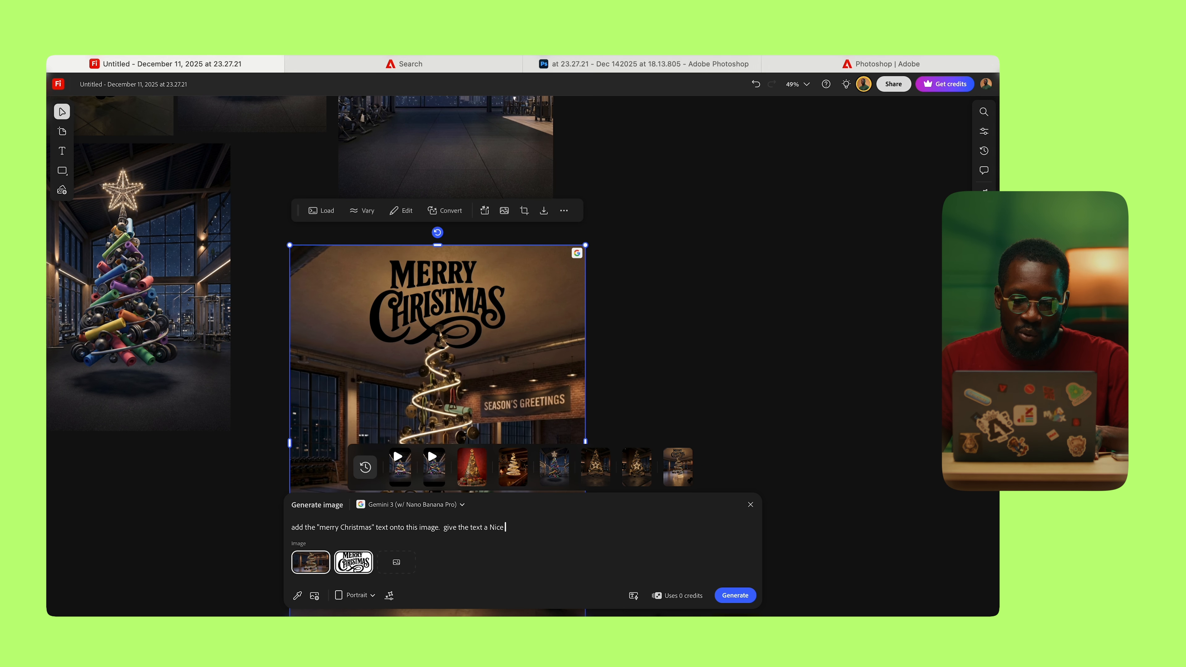
{"action": "type", "text": "gradient so it"}
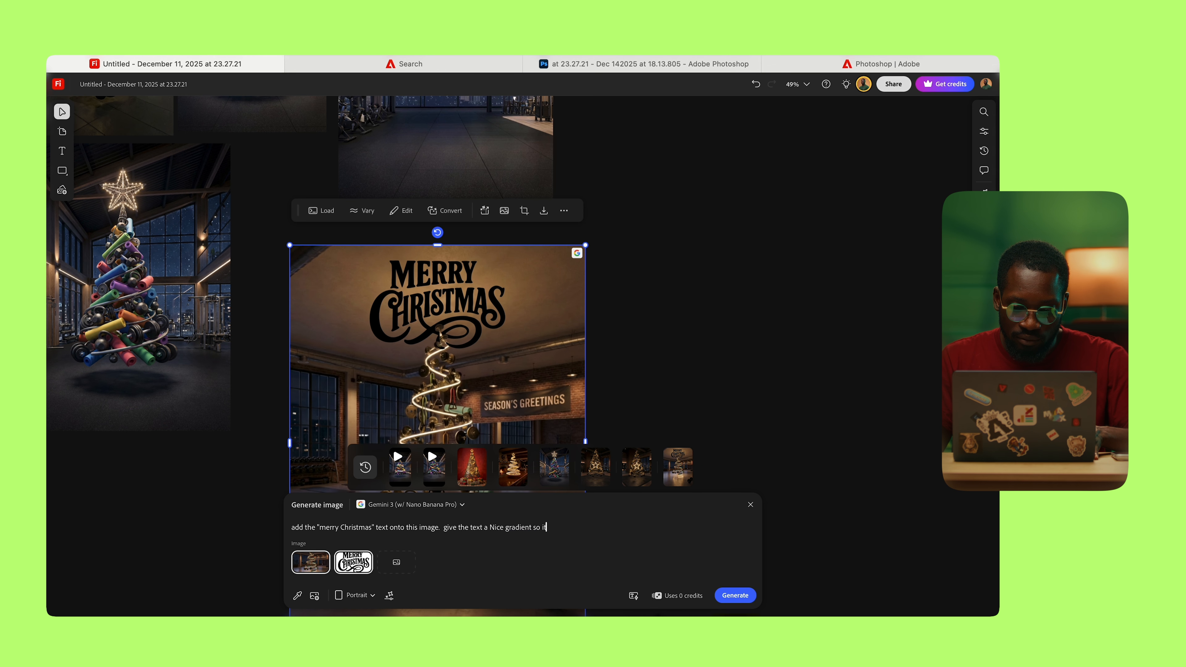
{"action": "type", "text": " can stand out"}
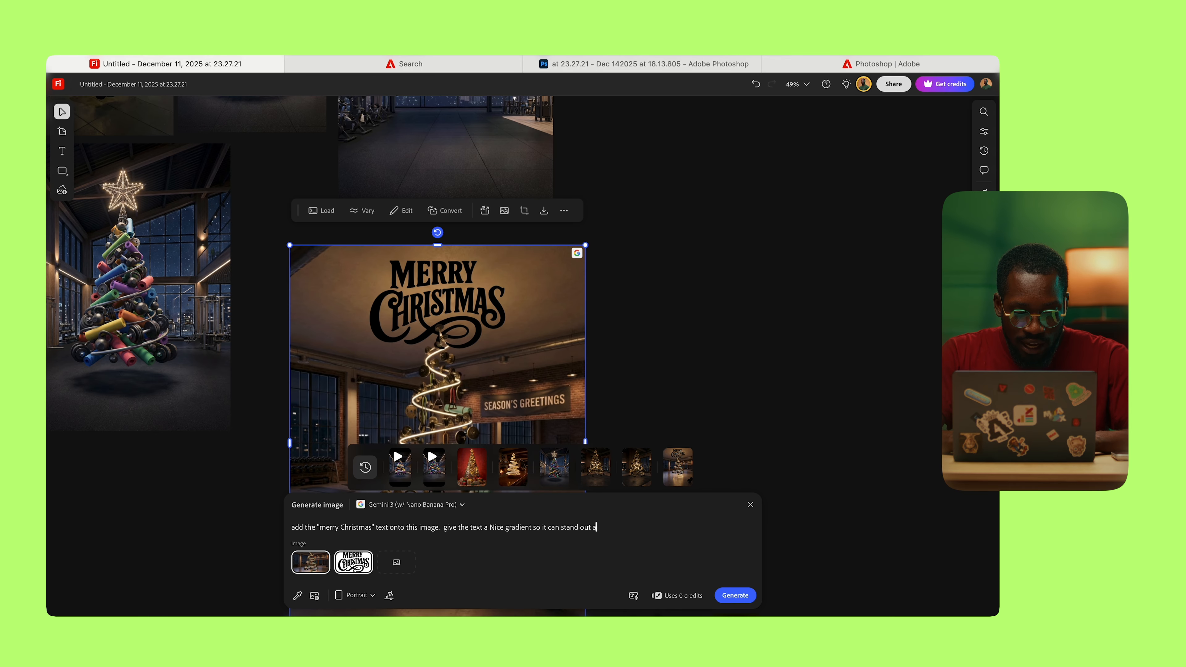
{"action": "type", "text": " clea"}
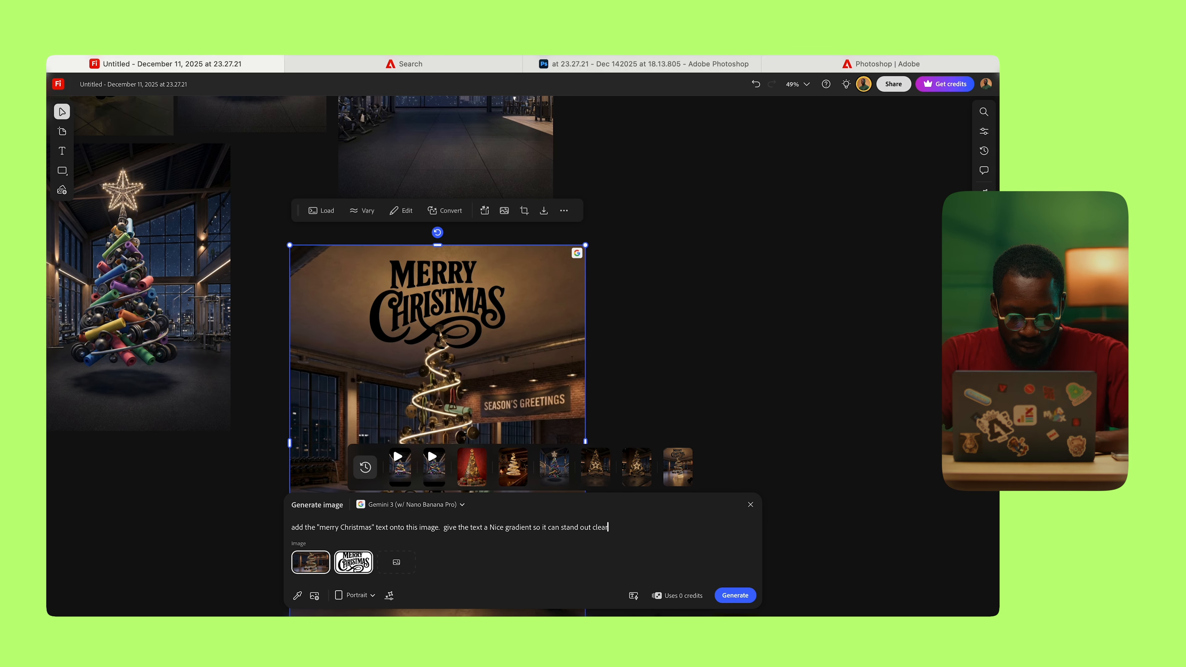
{"action": "type", "text": "rly"}
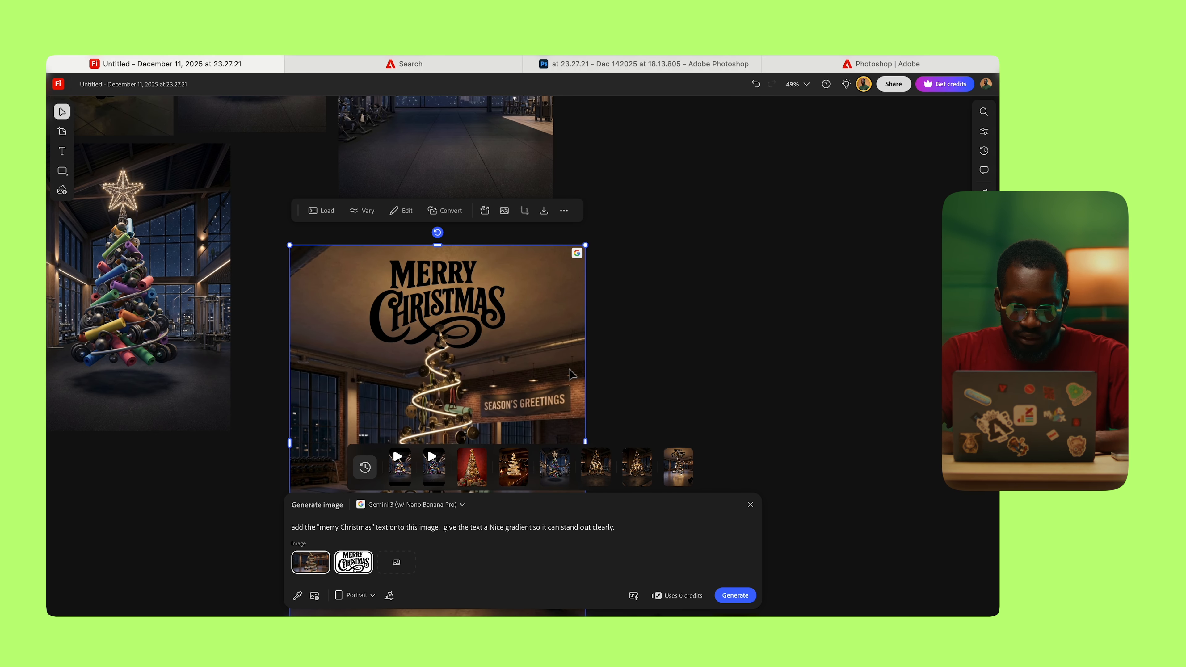
Step: Generate the red-gold gradient lettering version, enlarge it, and place it beside the original
{"action": "left_click", "coordinate": [735, 595]}
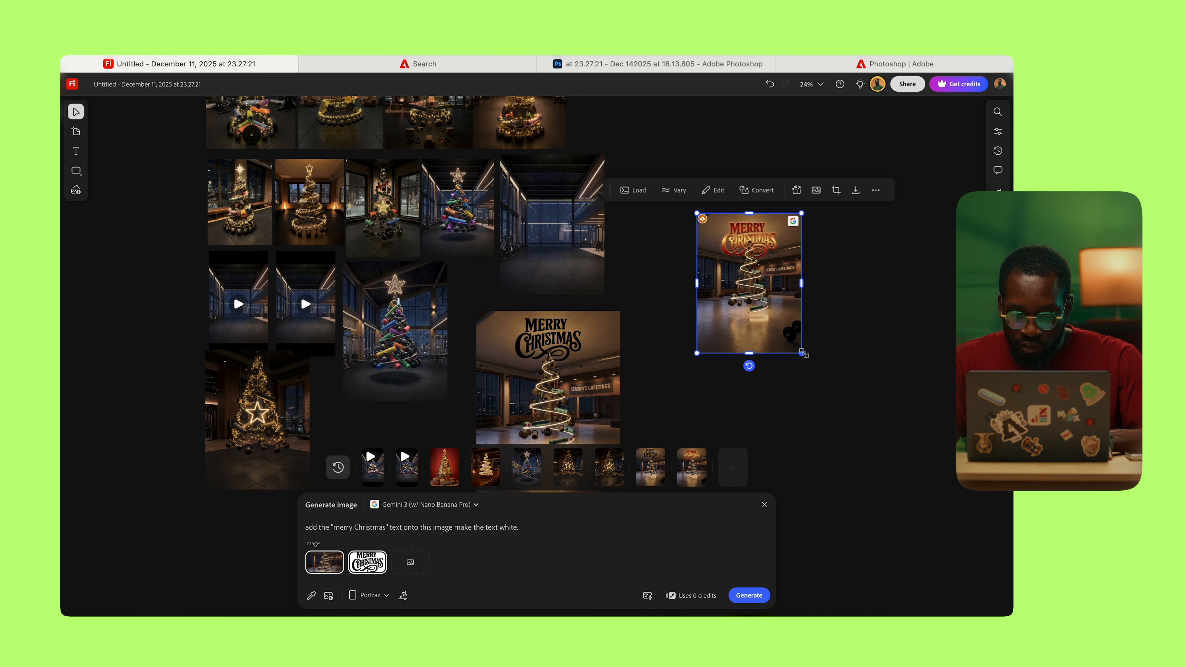
{"action": "left_click_drag", "start_coordinate": [802, 352], "coordinate": [966, 572]}
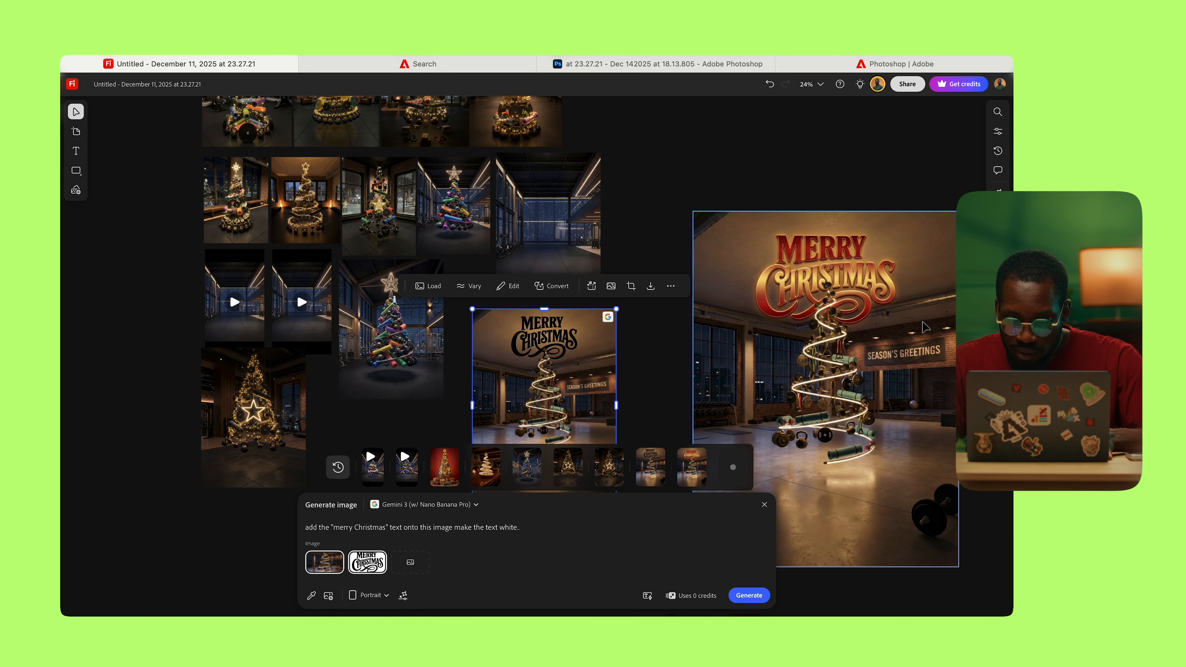
{"action": "left_click_drag", "start_coordinate": [653, 266], "coordinate": [217, 204]}
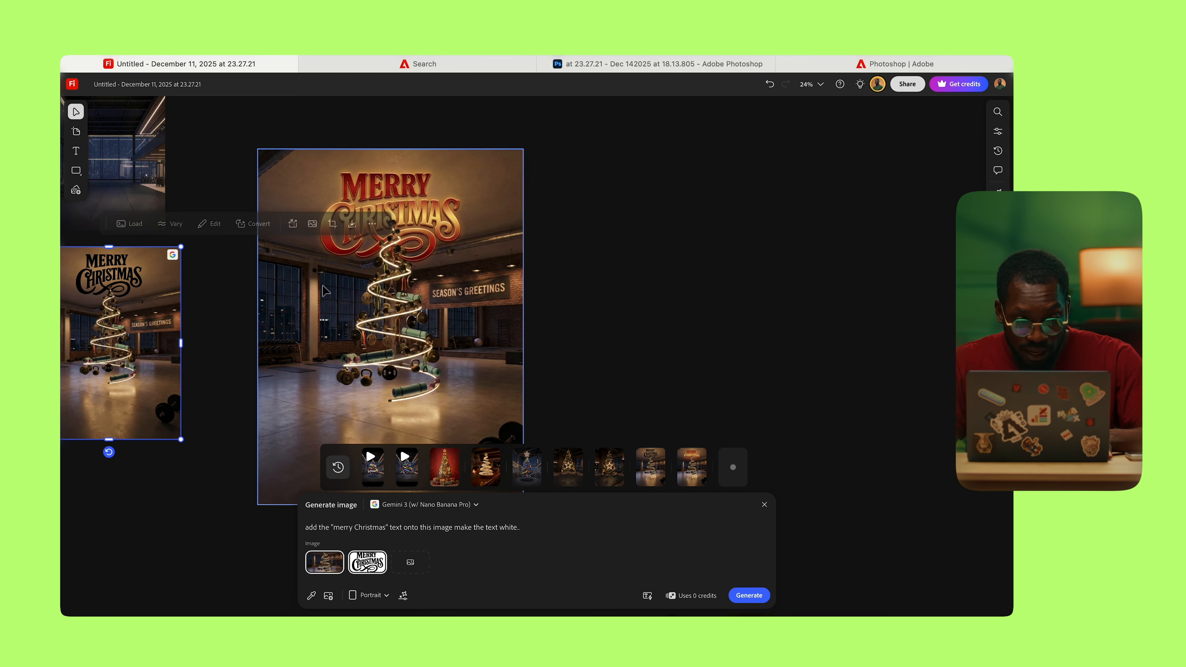
{"action": "left_click_drag", "start_coordinate": [391, 303], "coordinate": [340, 272]}
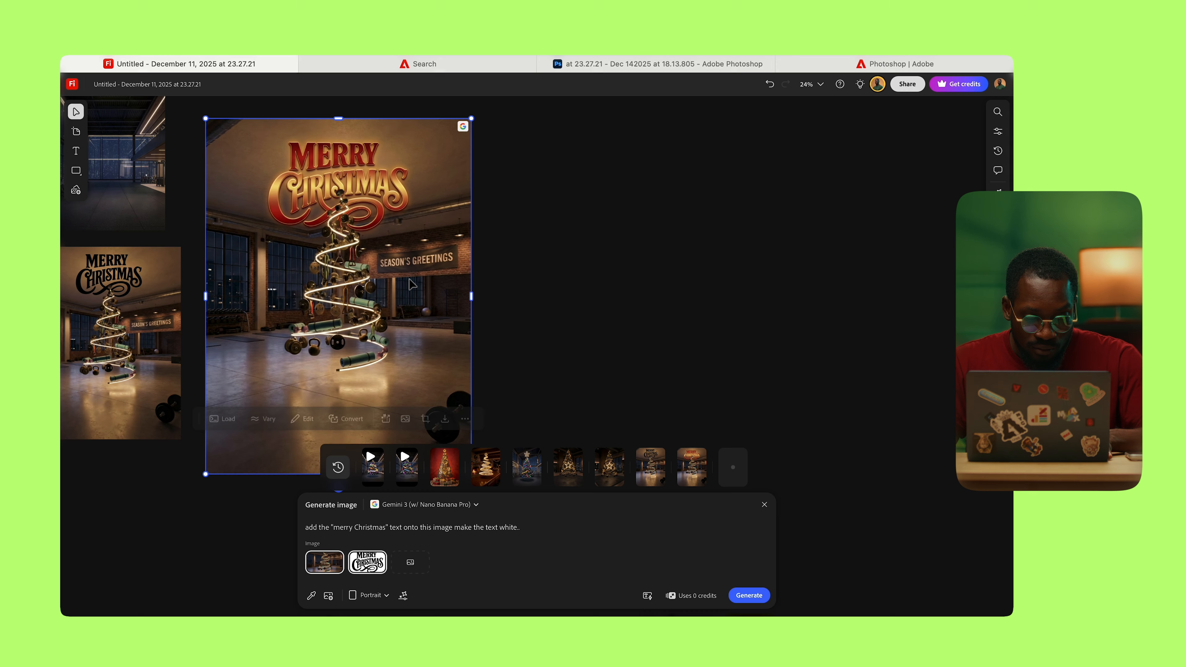
{"action": "left_click", "coordinate": [521, 270]}
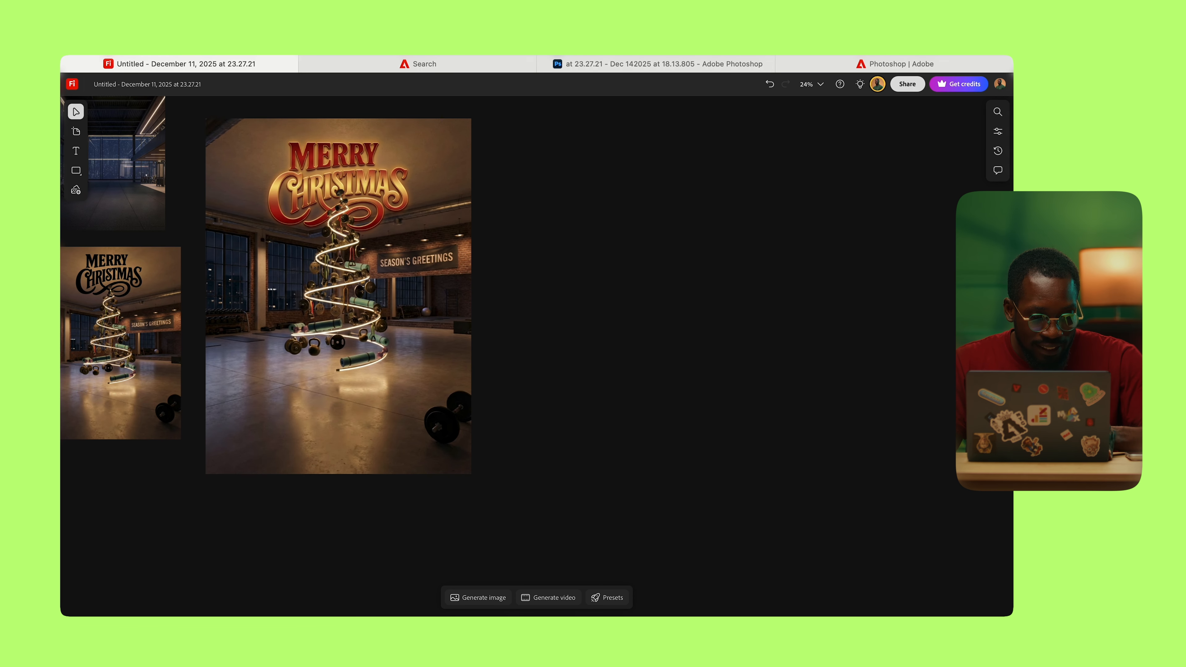
Step: Zoom in to inspect the red-gold lettering, then reopen the image generation panel
{"action": "scroll", "coordinate": [355, 193], "scroll_direction": "up", "scroll_amount": 5}
{"action": "scroll", "coordinate": [357, 194], "scroll_direction": "up", "scroll_amount": 3}
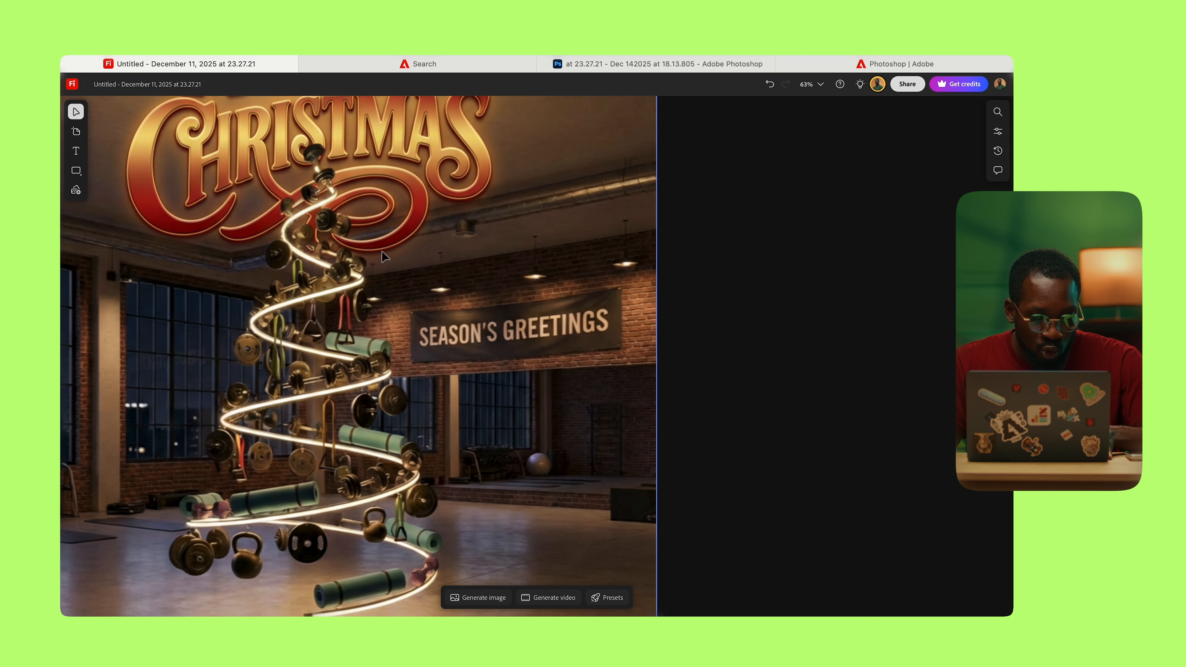
{"action": "scroll", "coordinate": [382, 251], "scroll_direction": "down", "scroll_amount": 3}
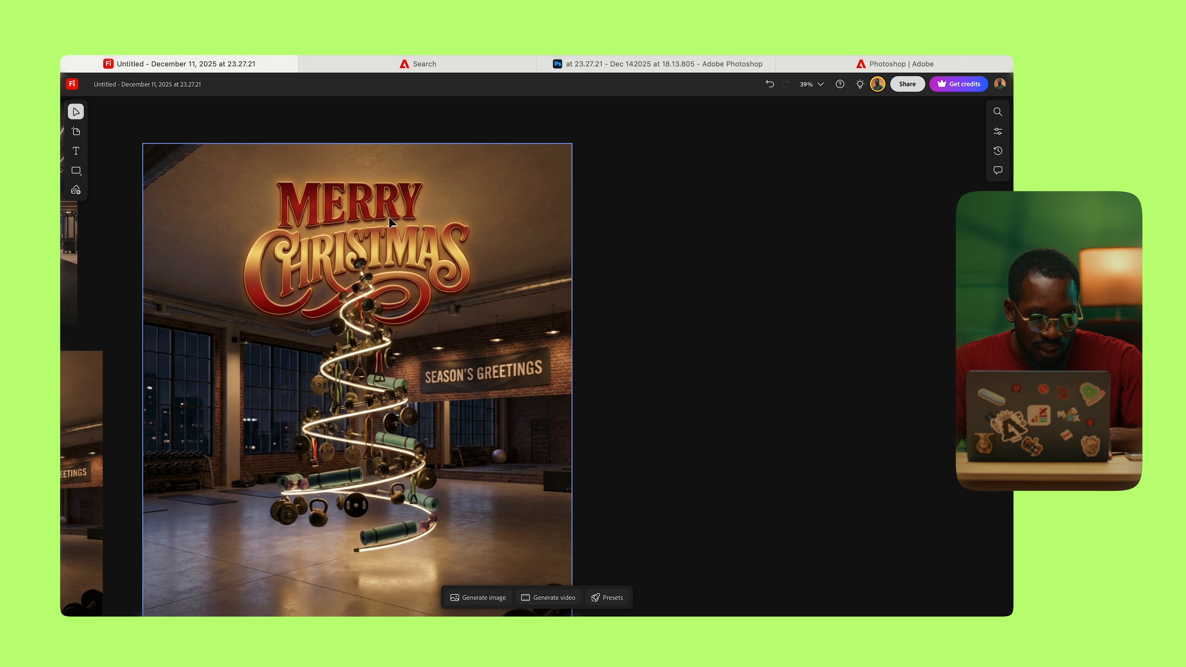
{"action": "scroll", "coordinate": [391, 222], "scroll_direction": "down", "scroll_amount": 3}
{"action": "left_click", "coordinate": [496, 599]}
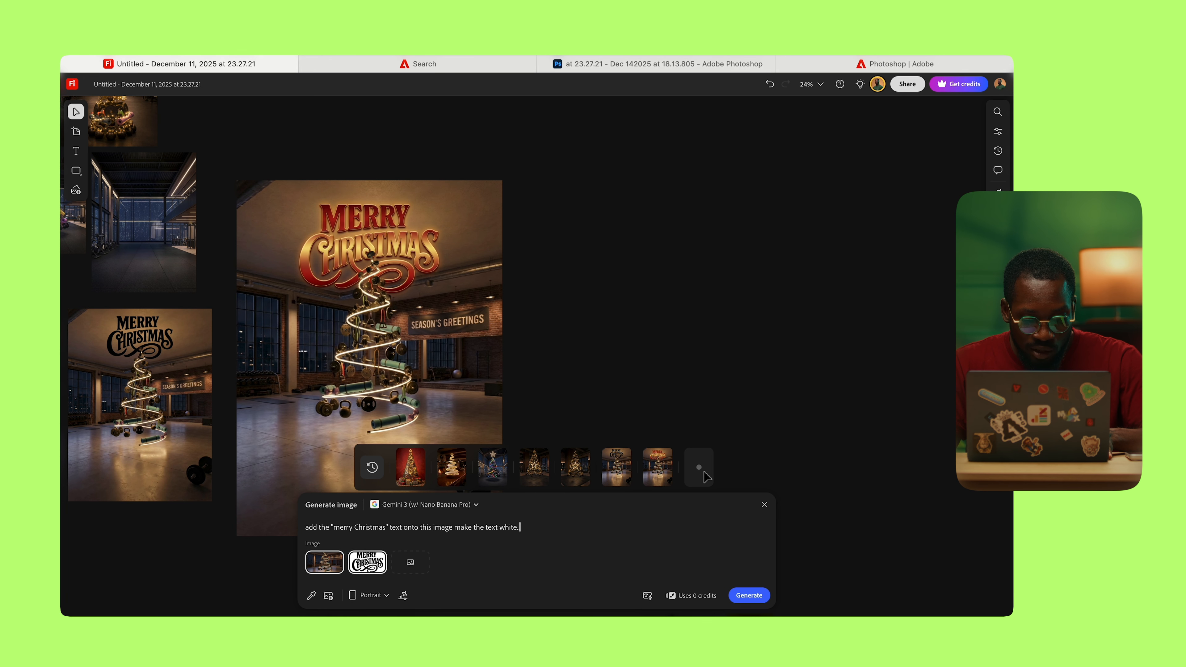
{"action": "left_click_drag", "start_coordinate": [516, 360], "coordinate": [446, 289]}
{"action": "left_click", "coordinate": [577, 334]}
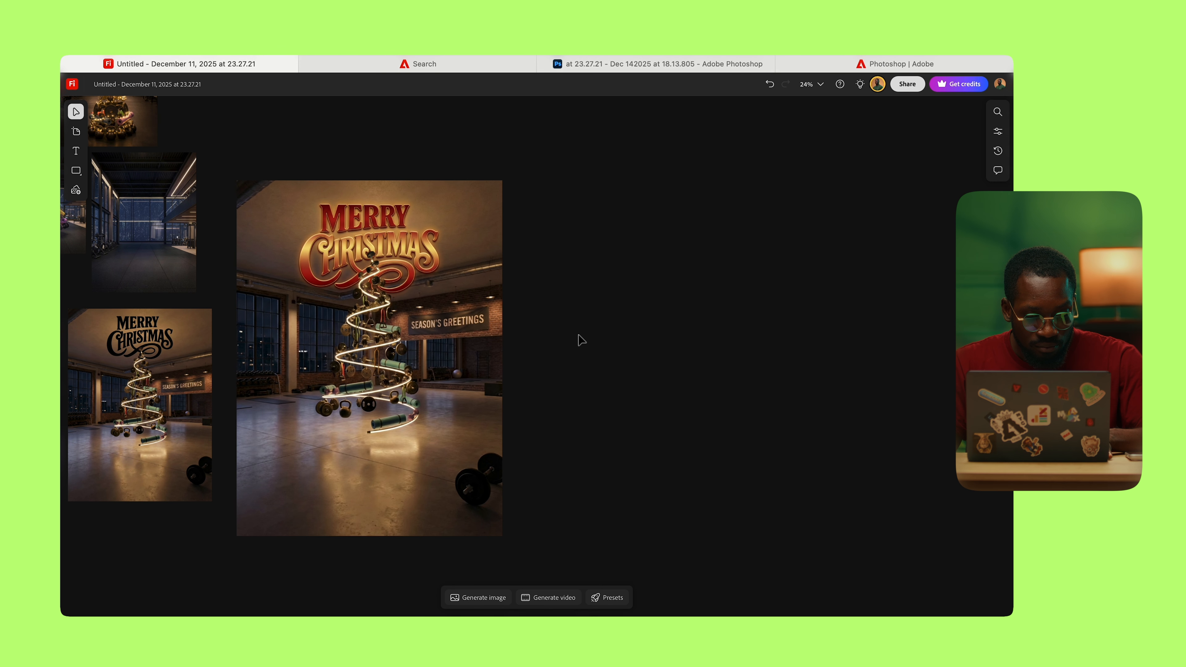
{"action": "left_click", "coordinate": [484, 598]}
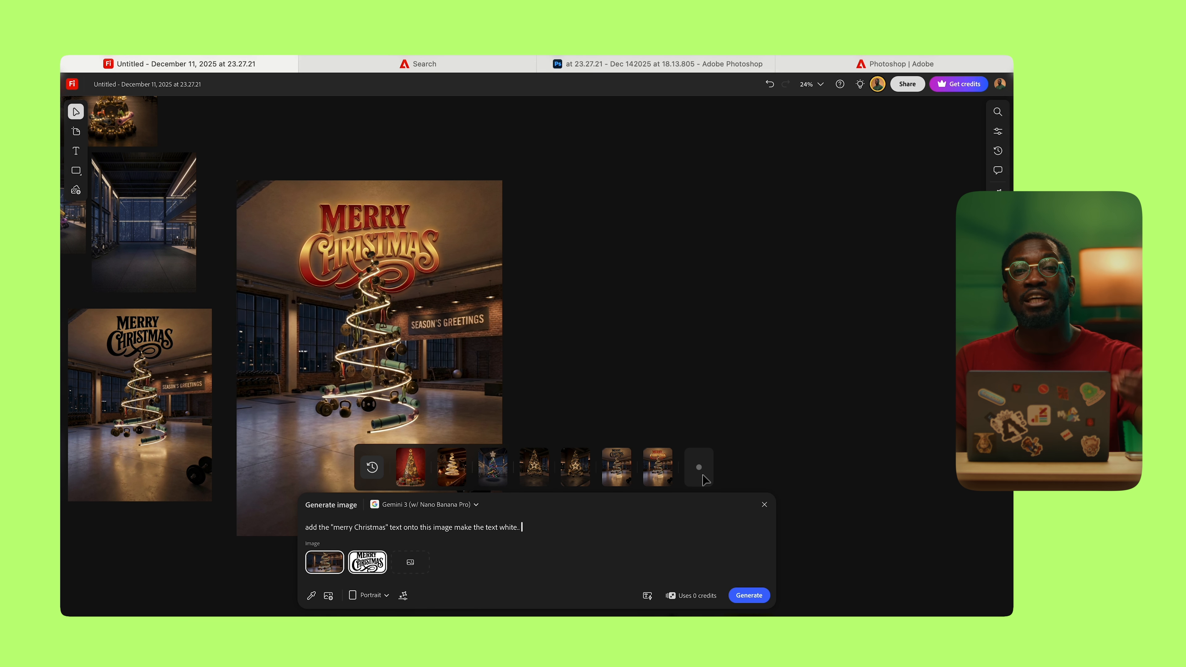
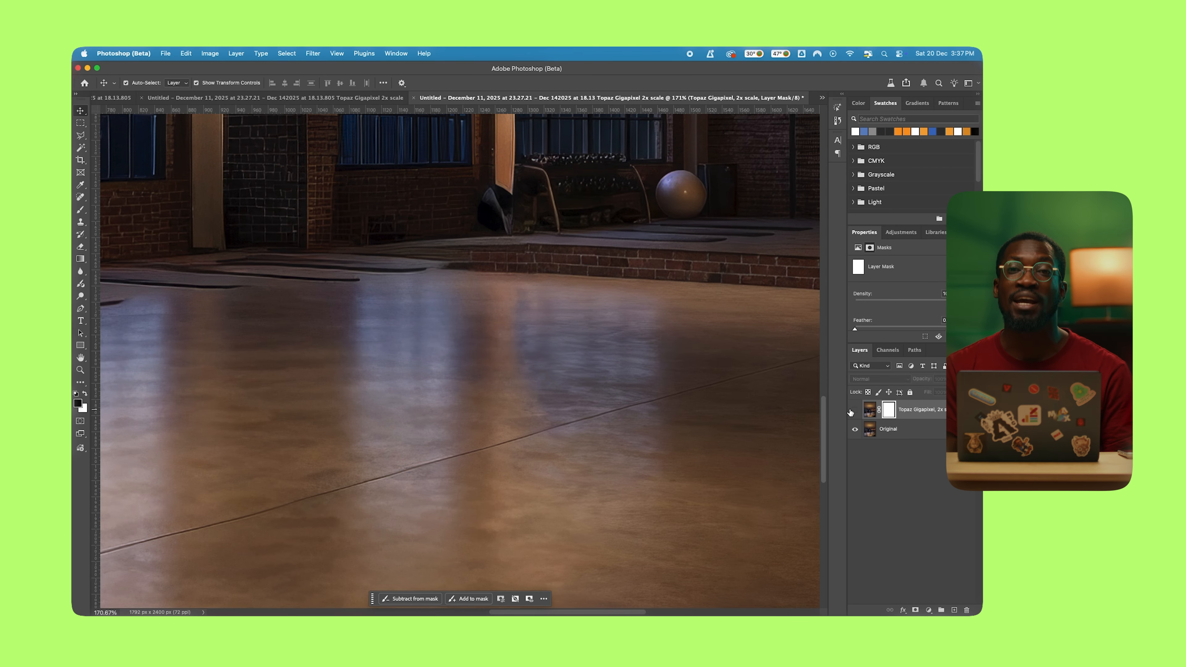
Step: Fit the gym image on screen, then switch between the two open gym documents
{"action": "key", "text": "super+0"}
{"action": "scroll", "coordinate": [556, 414], "scroll_direction": "down", "scroll_amount": 3}
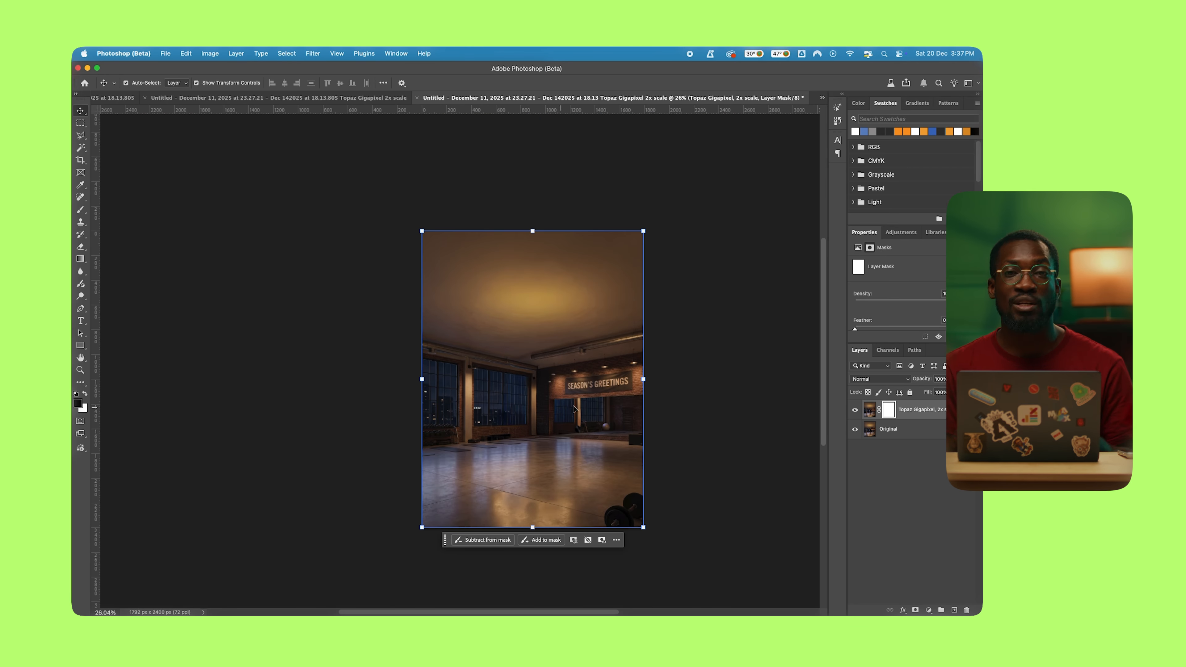
{"action": "left_click", "coordinate": [347, 97]}
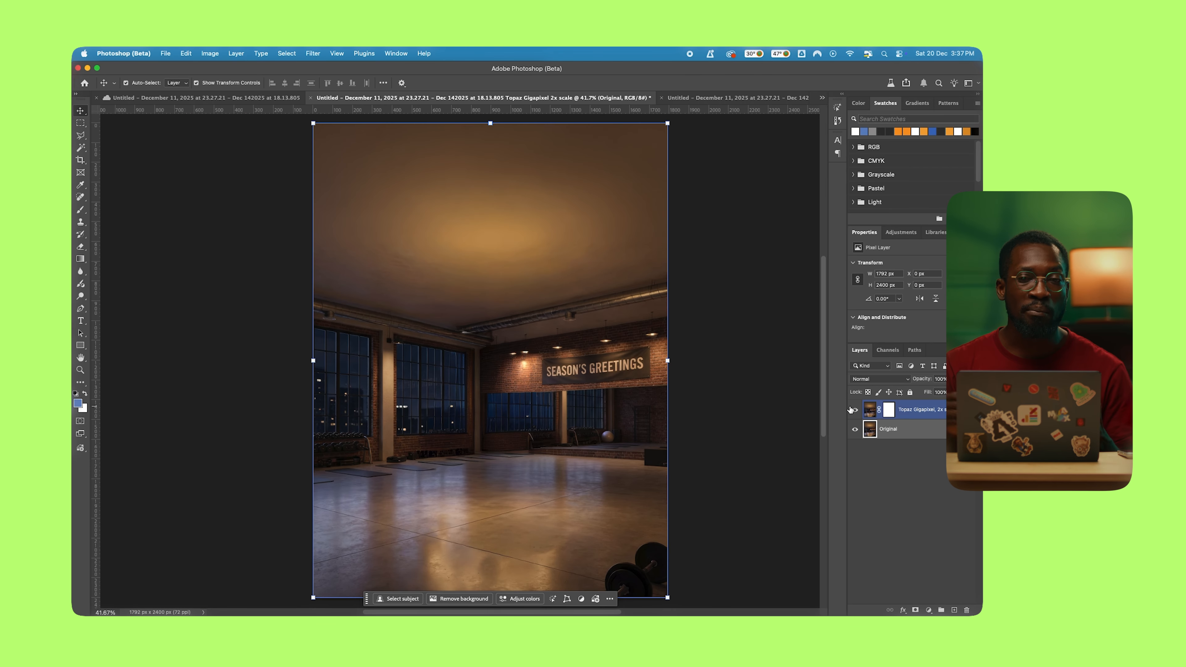
{"action": "left_click", "coordinate": [205, 97]}
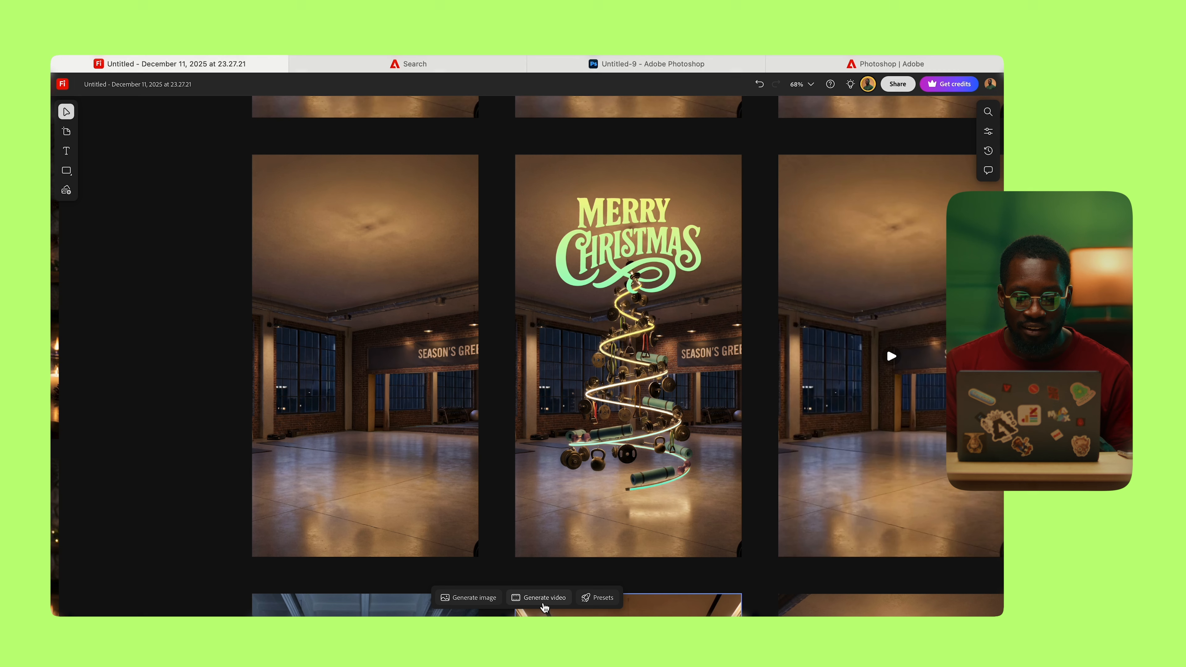
Step: Start a new video generation and change its model from Runway Aleph to Veo 3.1
{"action": "left_click", "coordinate": [543, 602]}
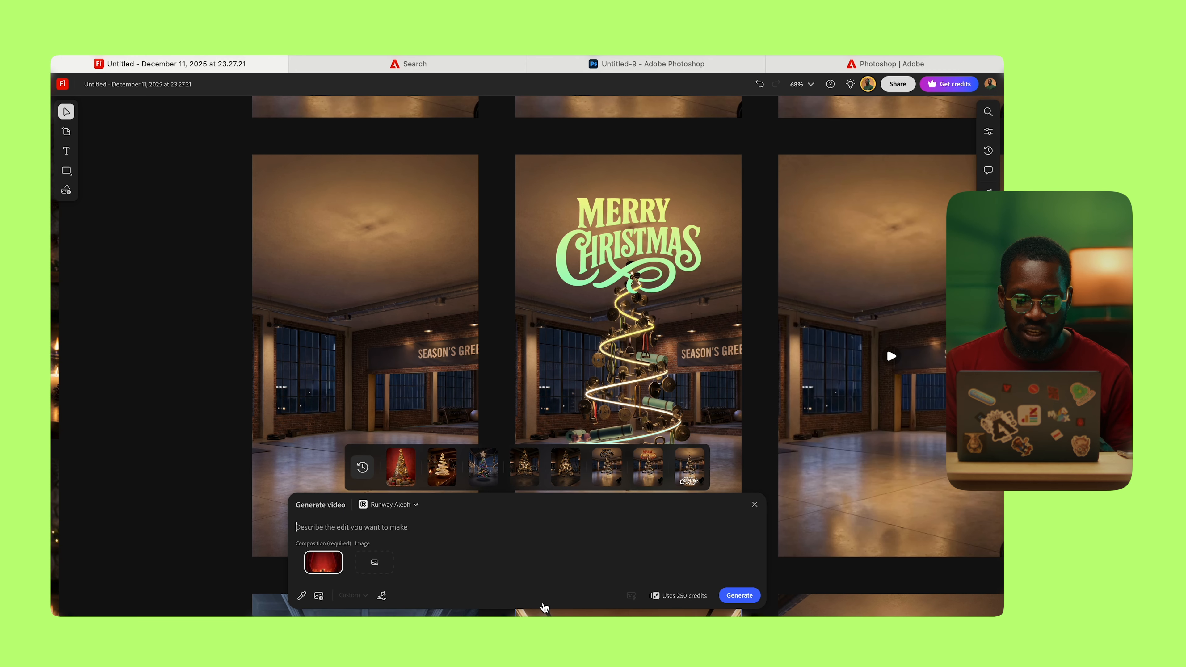
{"action": "left_click", "coordinate": [405, 505]}
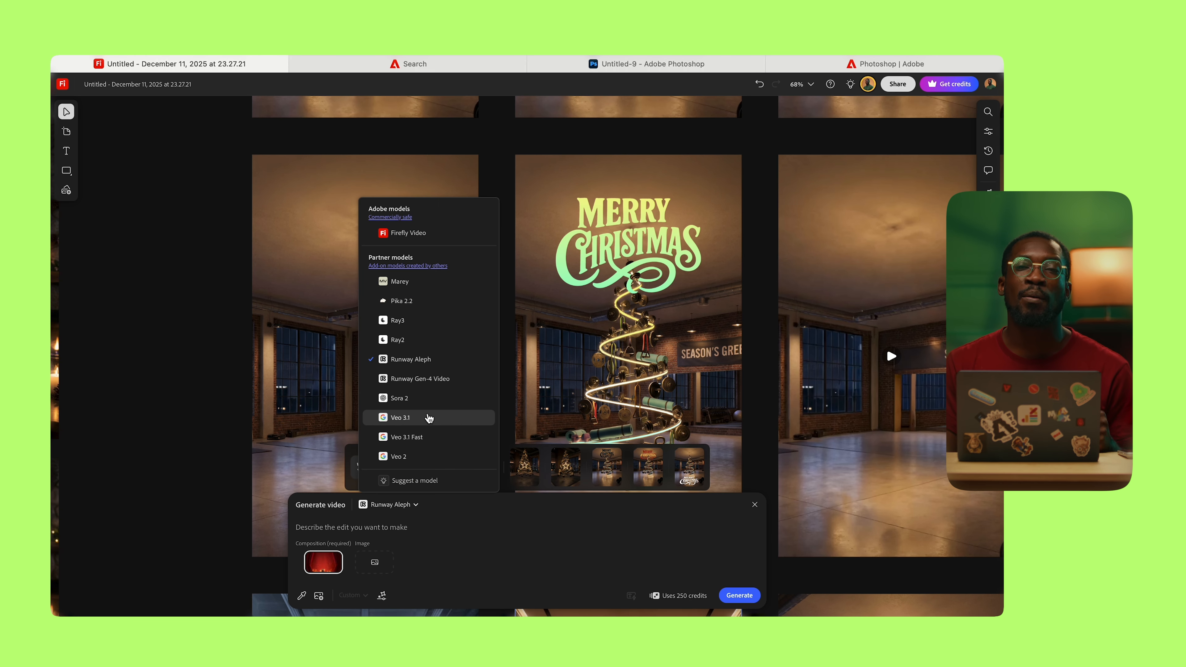
{"action": "left_click", "coordinate": [440, 416]}
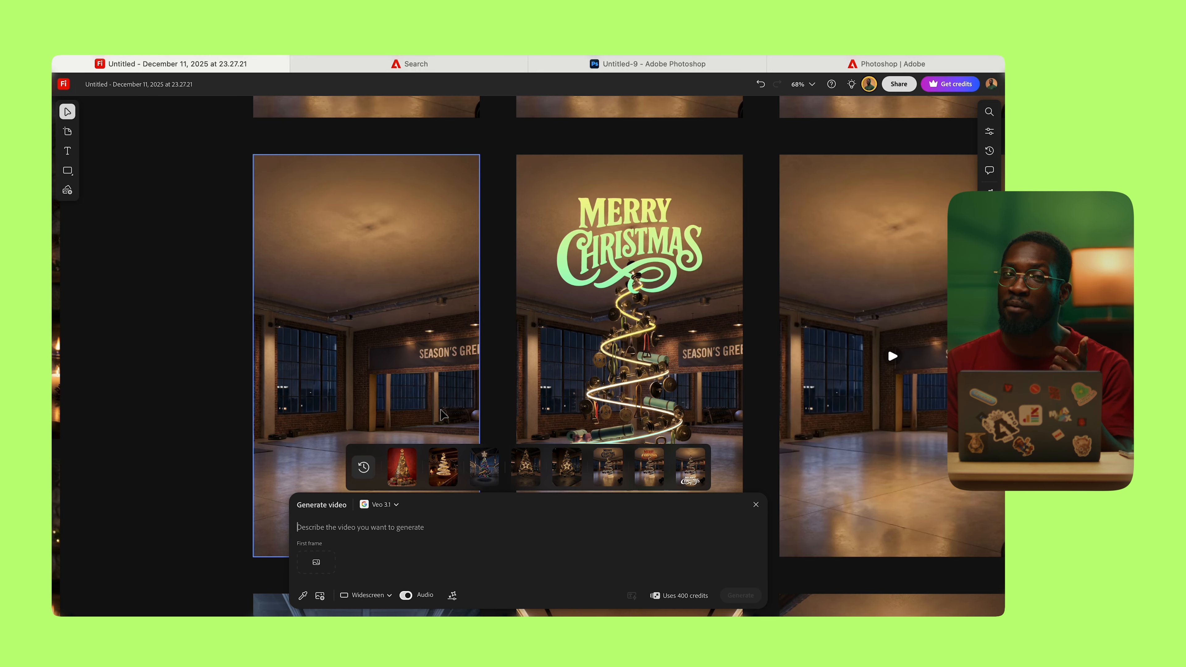
Step: Set the empty gym as first frame and the Merry Christmas tree as last frame, then paste the build-up prompt
{"action": "left_click", "coordinate": [315, 563]}
{"action": "left_click", "coordinate": [303, 596]}
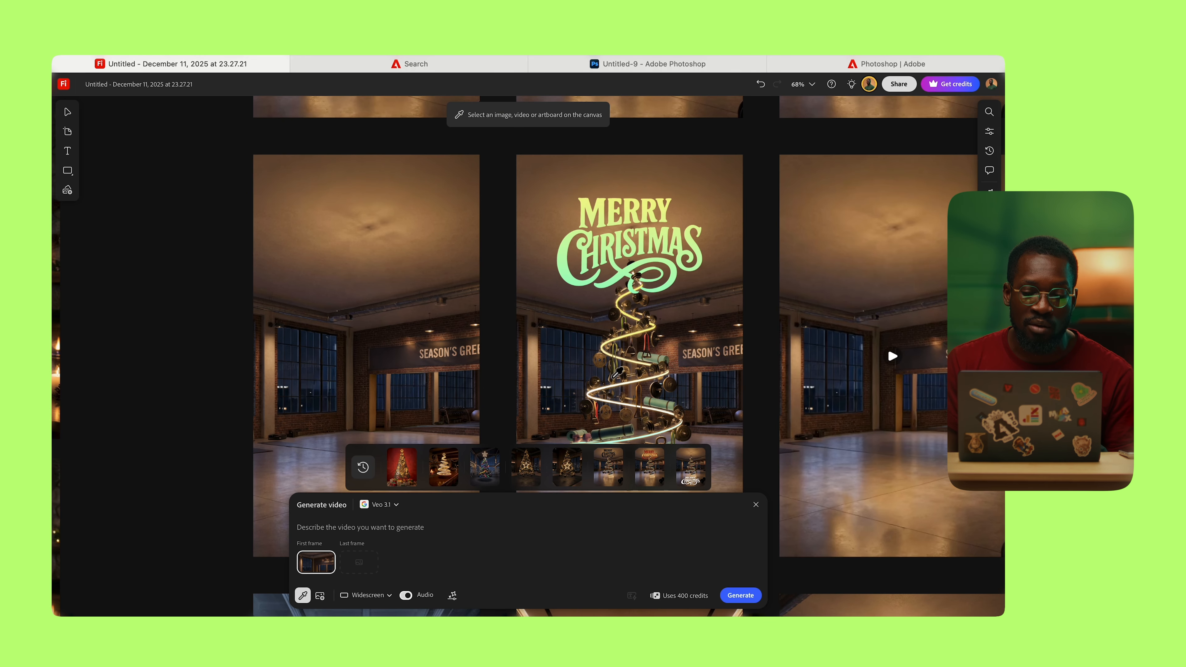
{"action": "left_click", "coordinate": [638, 332]}
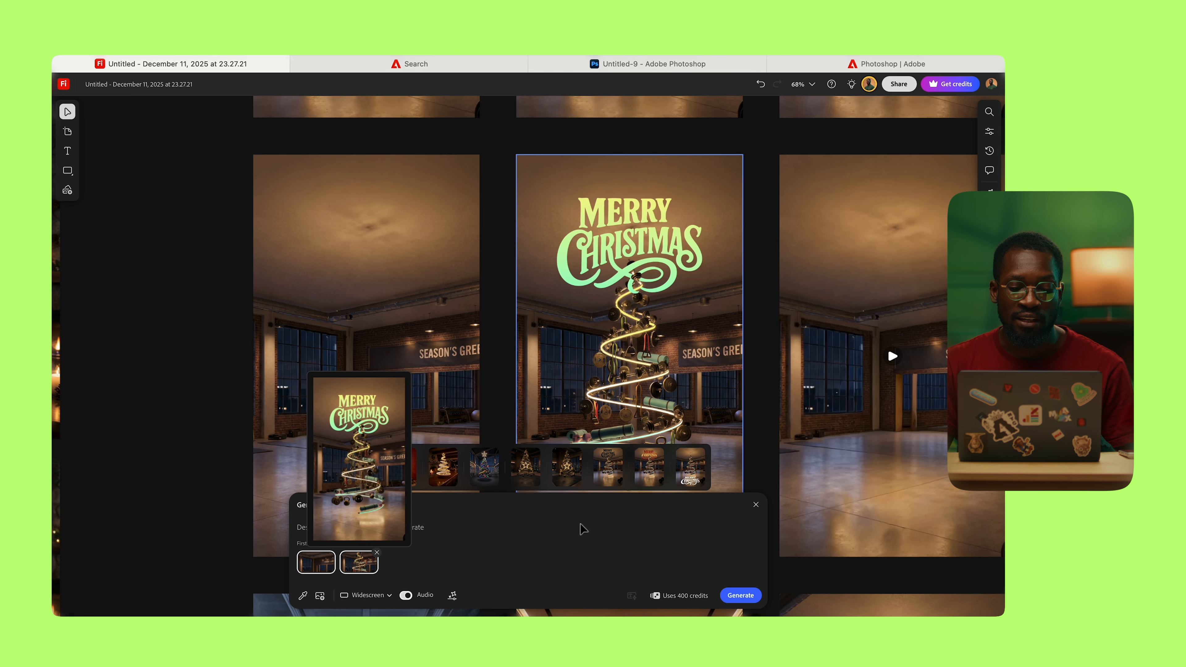
{"action": "left_click", "coordinate": [425, 525]}
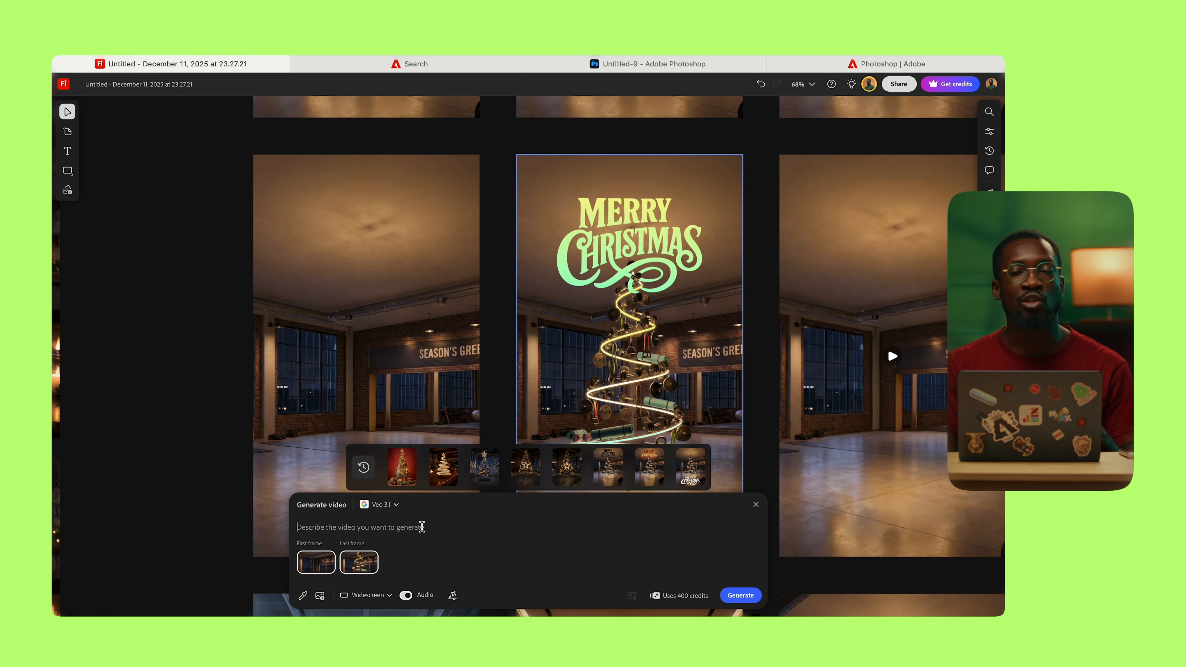
{"action": "type", "text": "a slow build of gym equipment floatinginto the scene forming a christmas tree with lights while the text slowly animates into place magically"}
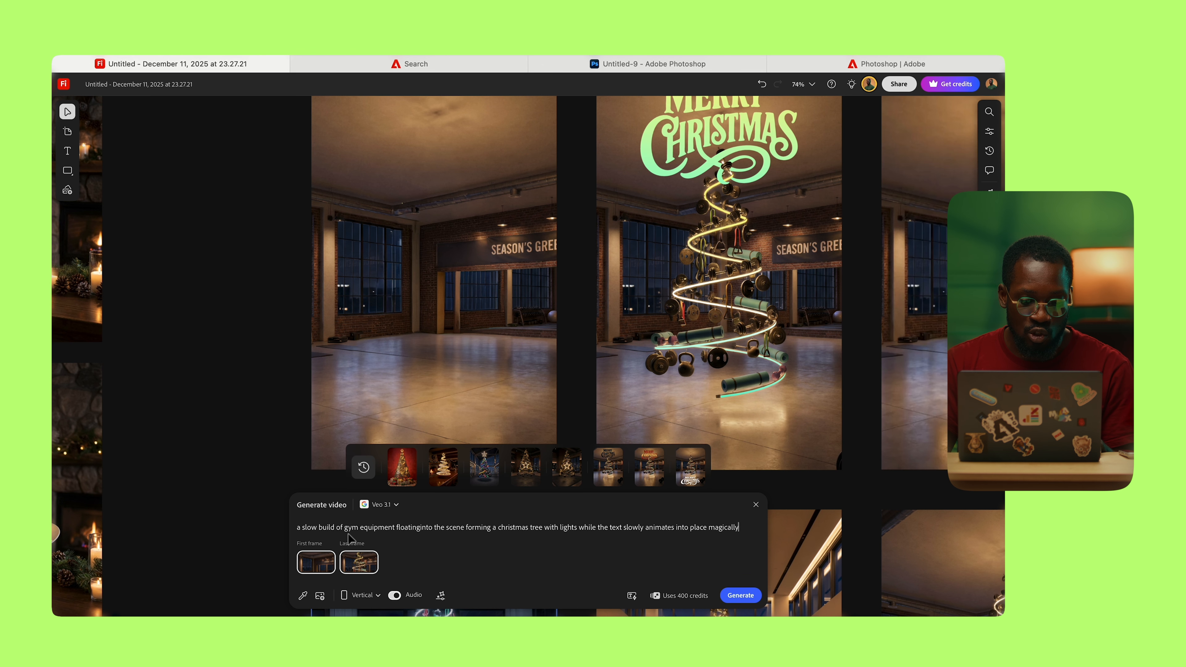
Step: Add the missing space after 'floating' in the prompt, then toggle audio off and back on
{"action": "left_click", "coordinate": [420, 528]}
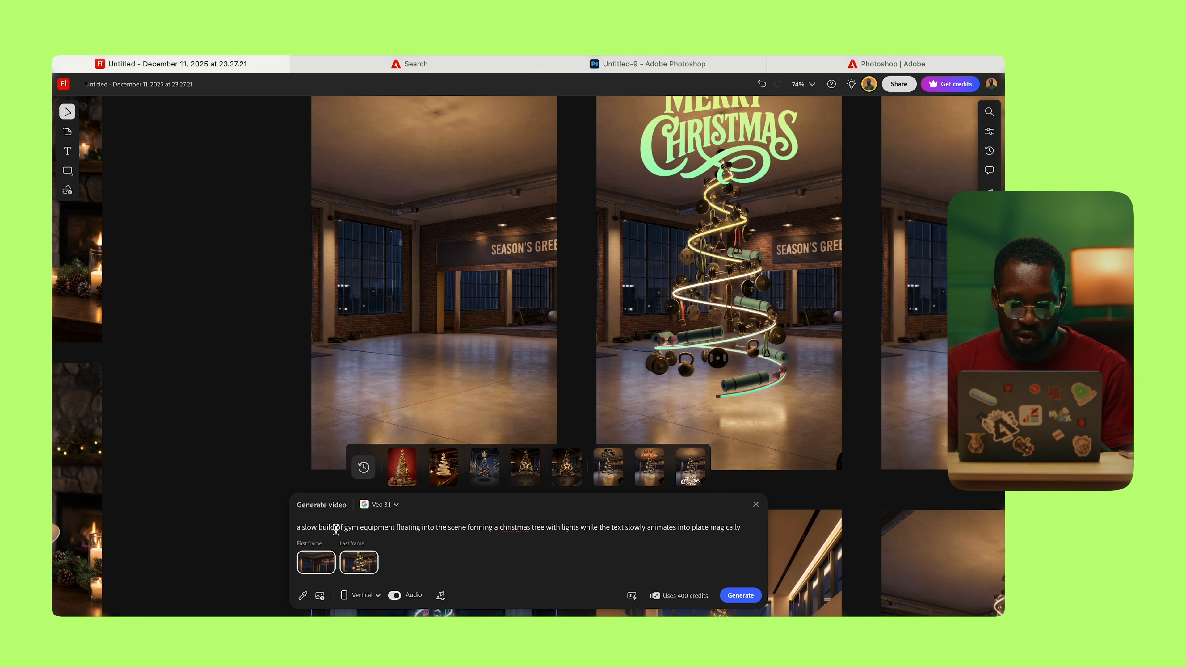
{"action": "left_click_drag", "start_coordinate": [396, 528], "coordinate": [462, 528]}
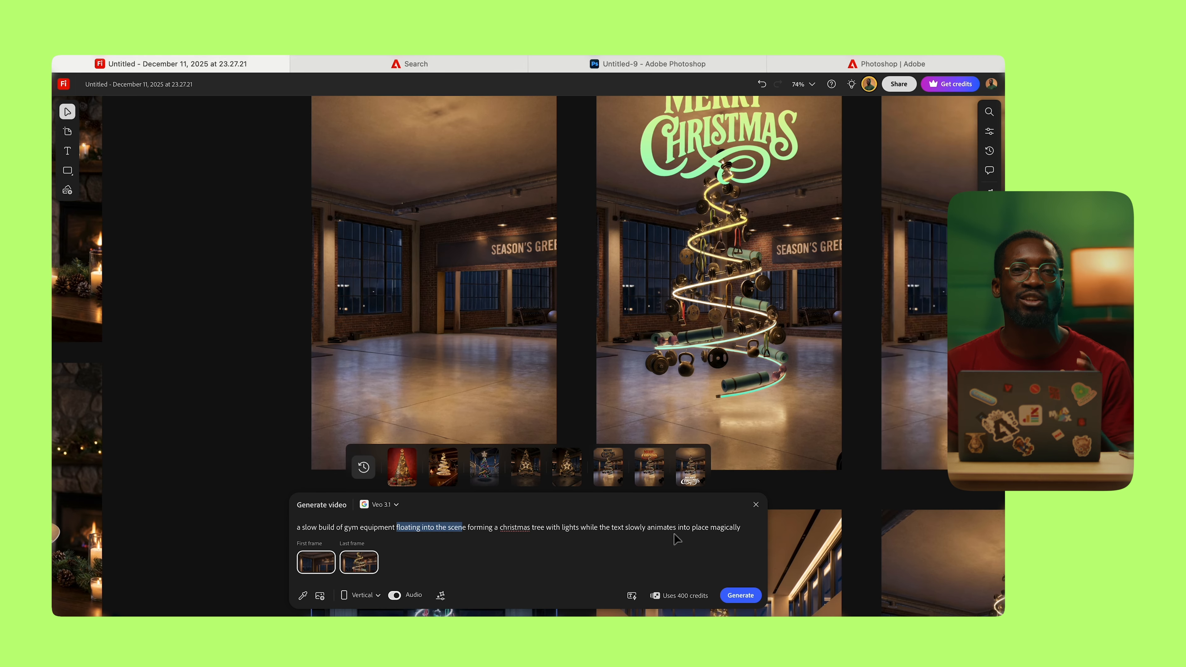
{"action": "left_click", "coordinate": [525, 569]}
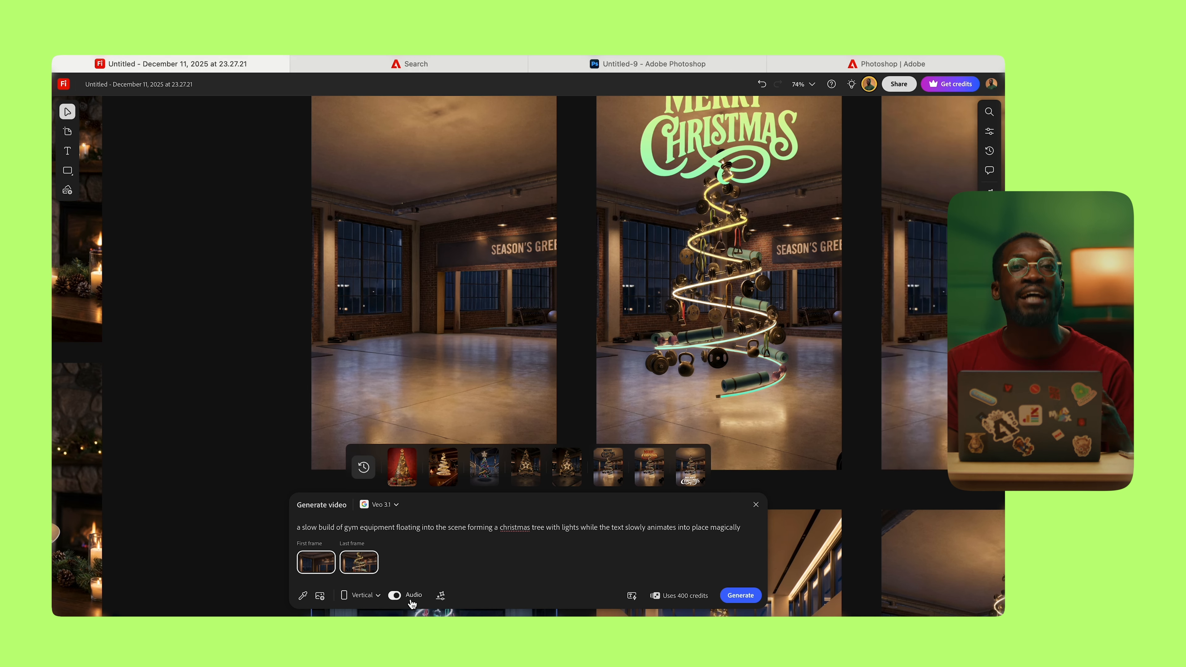
{"action": "left_click", "coordinate": [398, 601]}
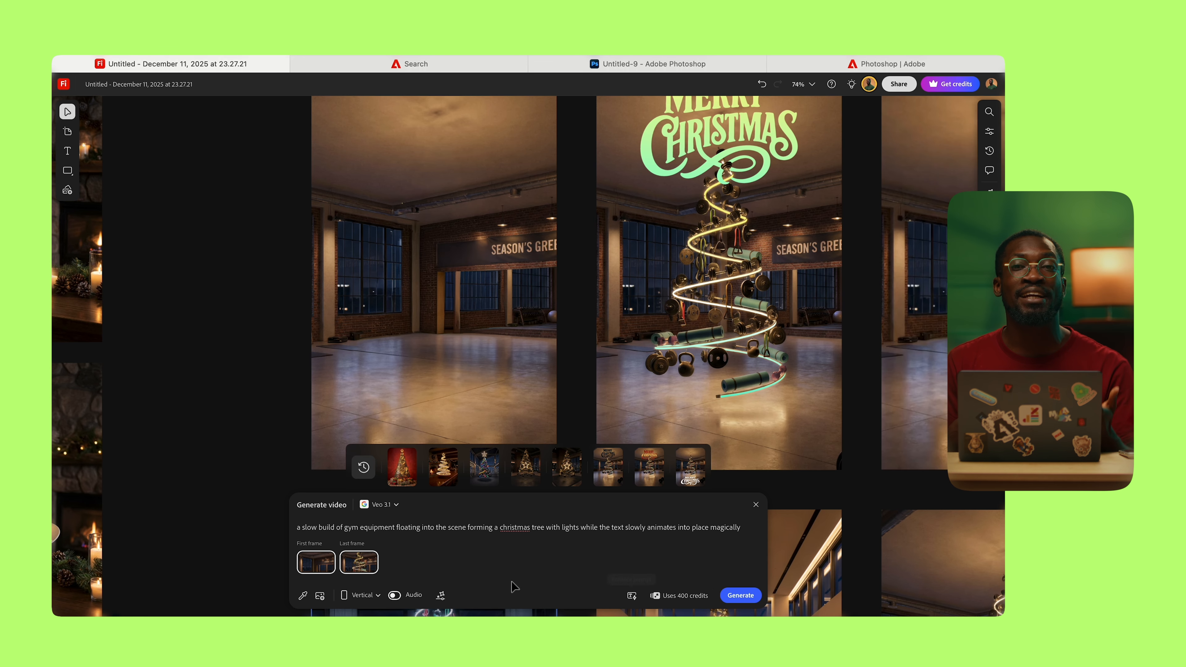
{"action": "left_click", "coordinate": [394, 599]}
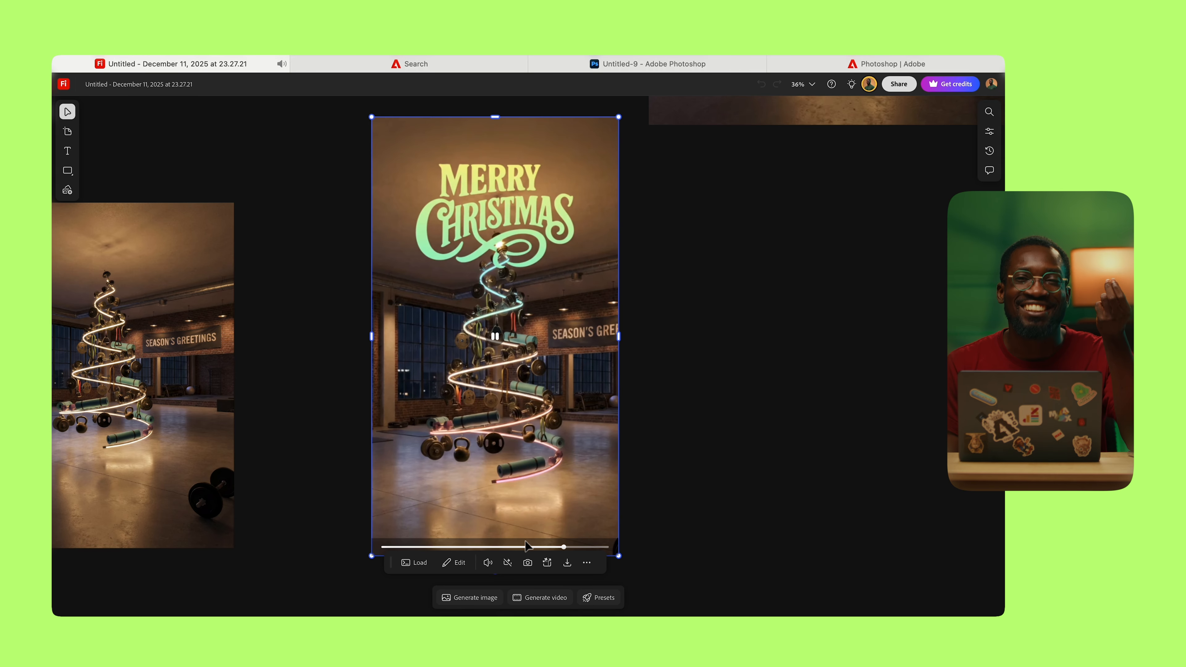
{"action": "left_click", "coordinate": [513, 547]}
{"action": "left_click", "coordinate": [383, 547]}
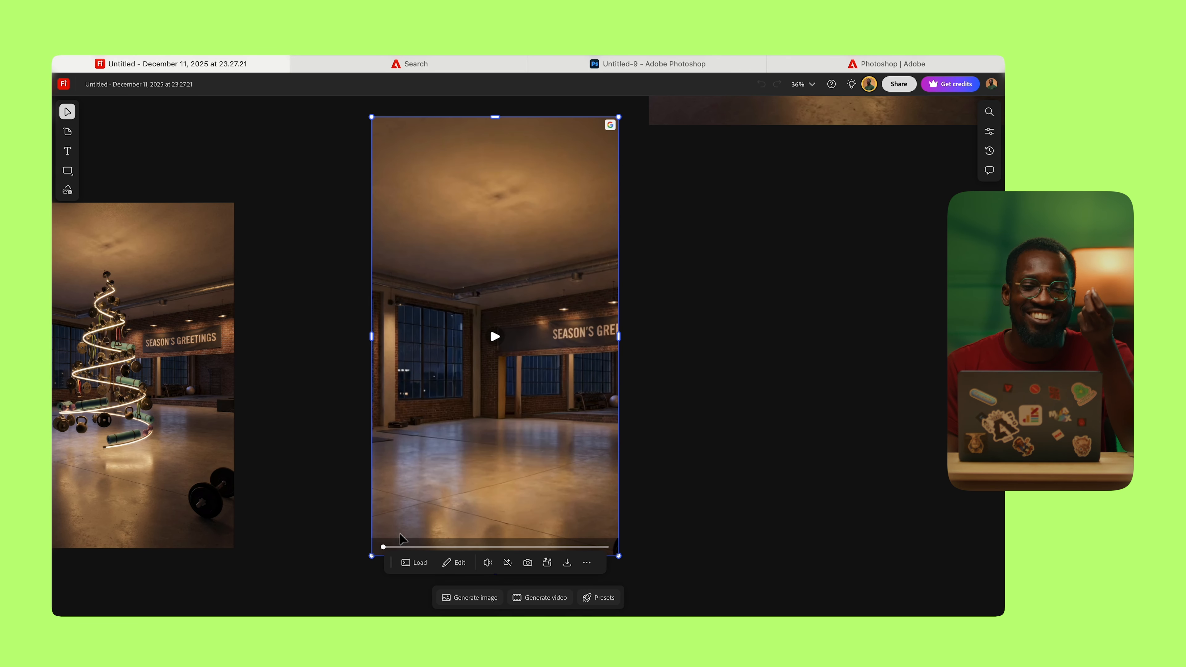
{"action": "left_click", "coordinate": [495, 337]}
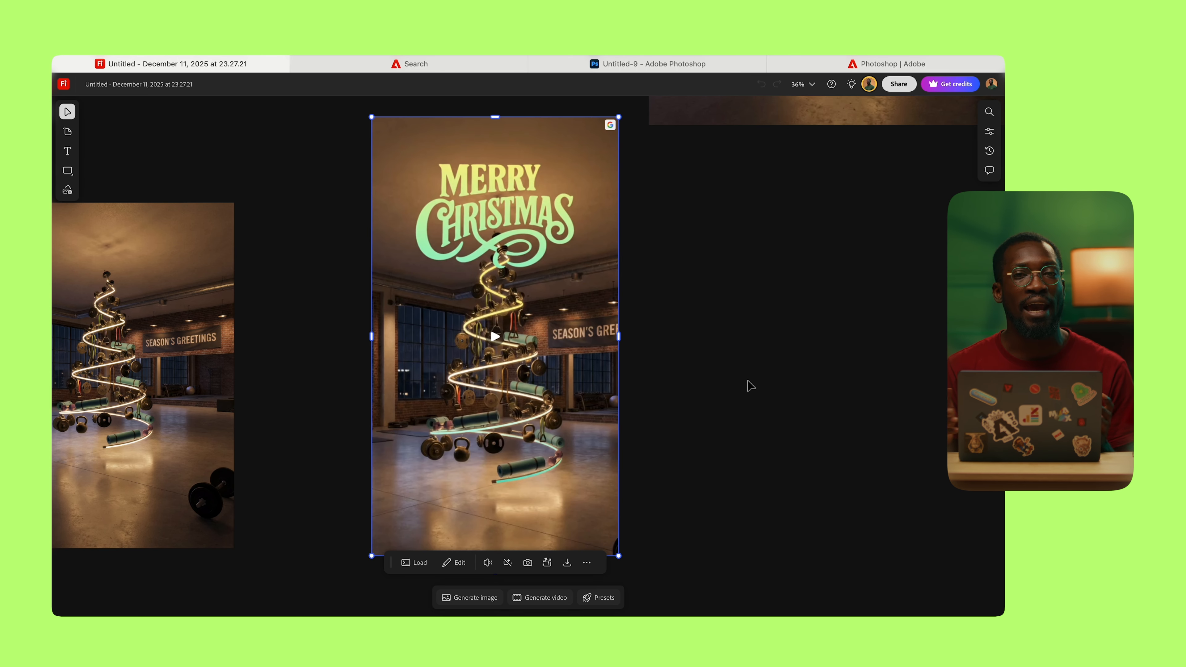
{"action": "scroll", "coordinate": [733, 362], "scroll_direction": "down", "scroll_amount": 5}
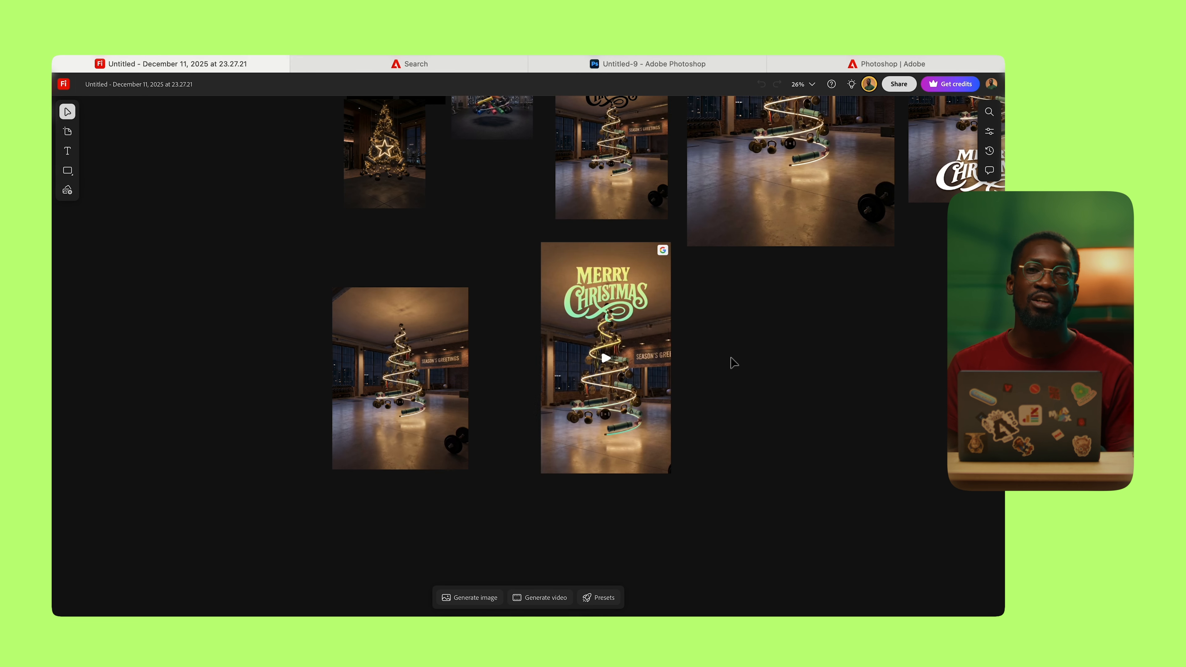
Step: Pan the board to bring the other generations into view
{"action": "left_click_drag", "start_coordinate": [696, 399], "coordinate": [604, 426]}
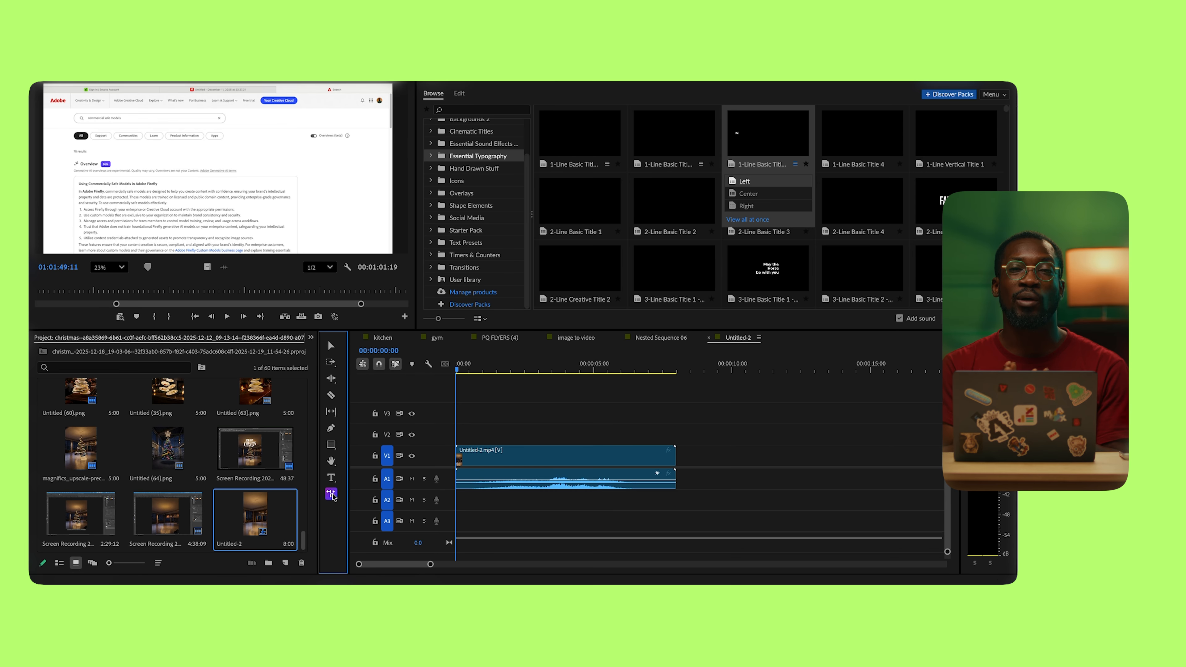
Step: Generatively extend the clip's right edge by 2 seconds to 00:00:10:00
{"action": "left_click_drag", "start_coordinate": [676, 455], "coordinate": [778, 453]}
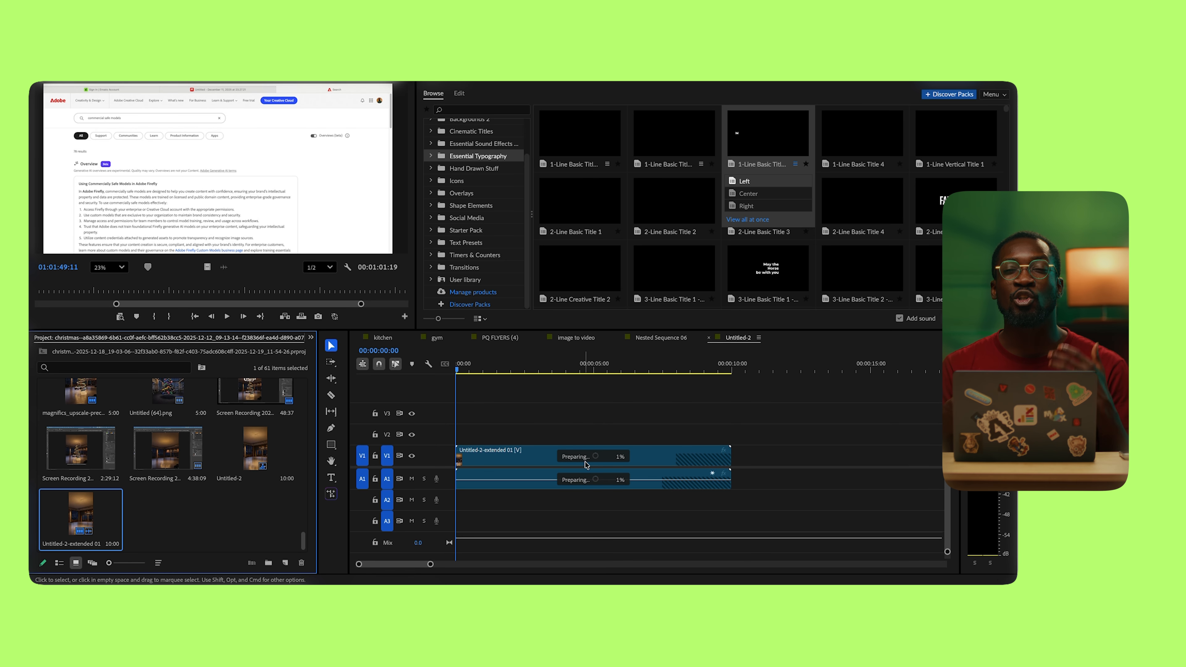